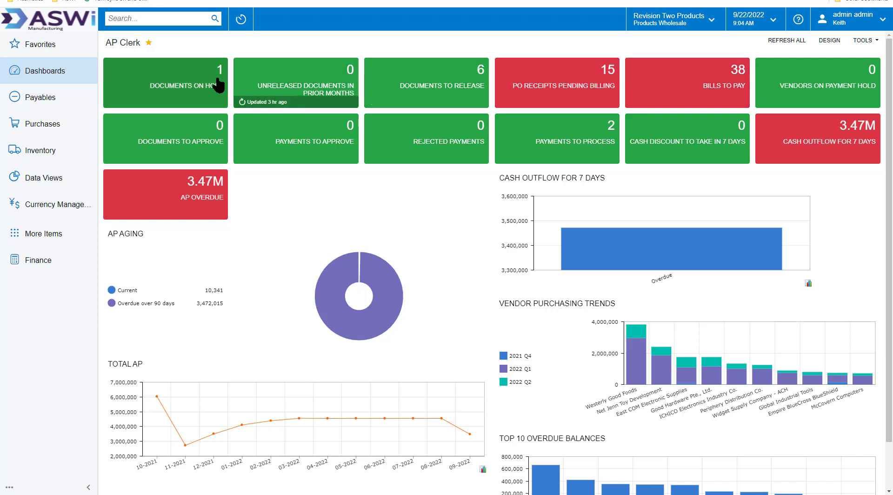
- Open the PRODUCT vendor class and review its default general and financial settings
click(40, 101)
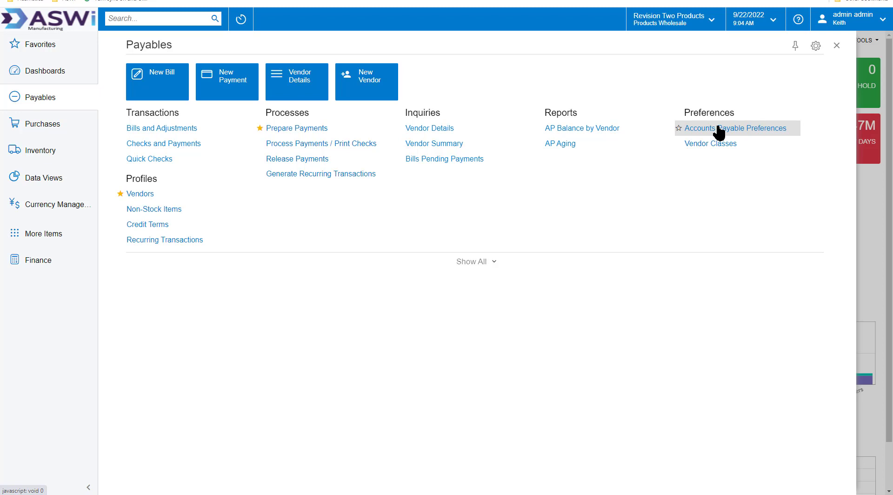
click(703, 143)
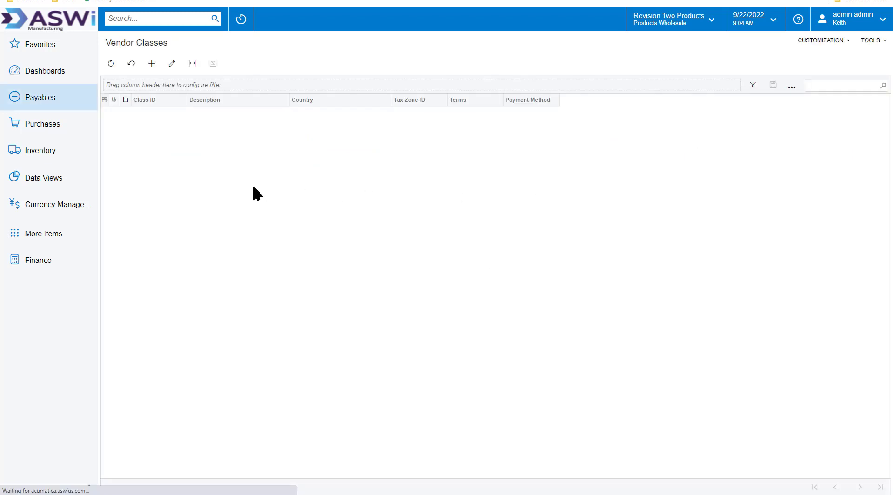
click(159, 142)
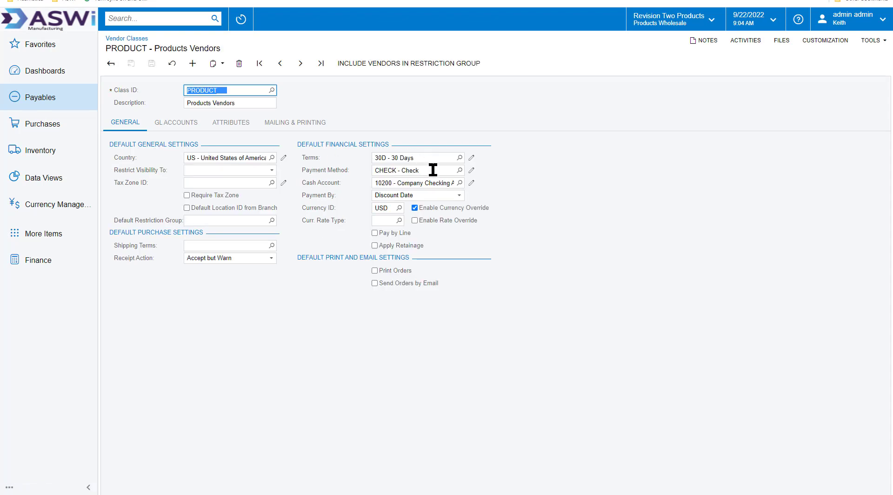
click(399, 208)
- Open the vendor record of AAVENDOR from the vendors list
click(39, 98)
click(140, 193)
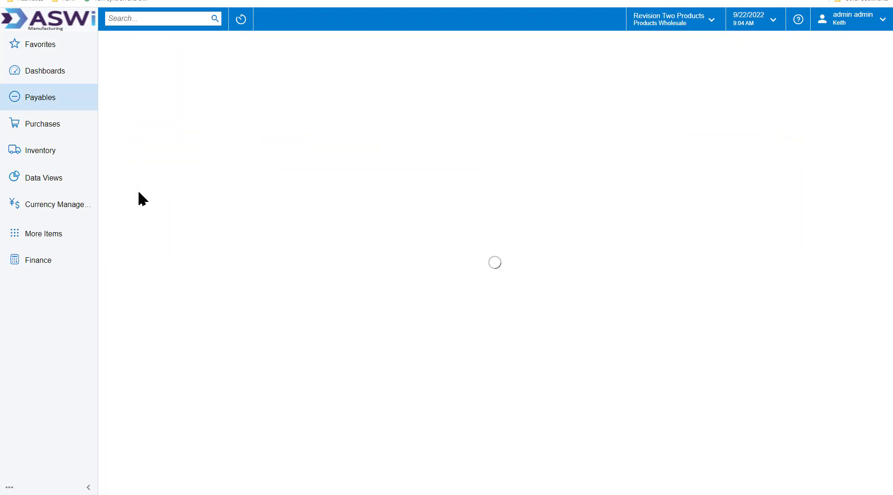
click(166, 140)
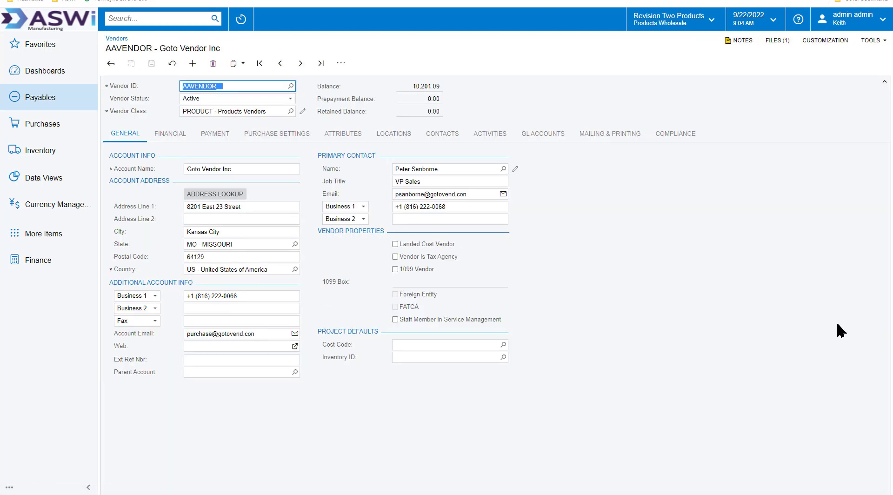
- Flag AAVENDOR as a 1099 vendor, view the available 1099 boxes without choosing one, and clear the flag again
click(396, 269)
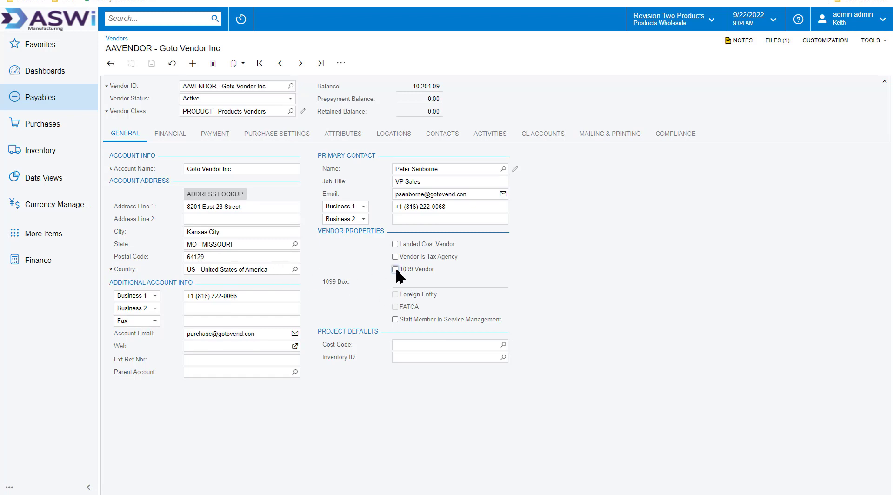
click(503, 282)
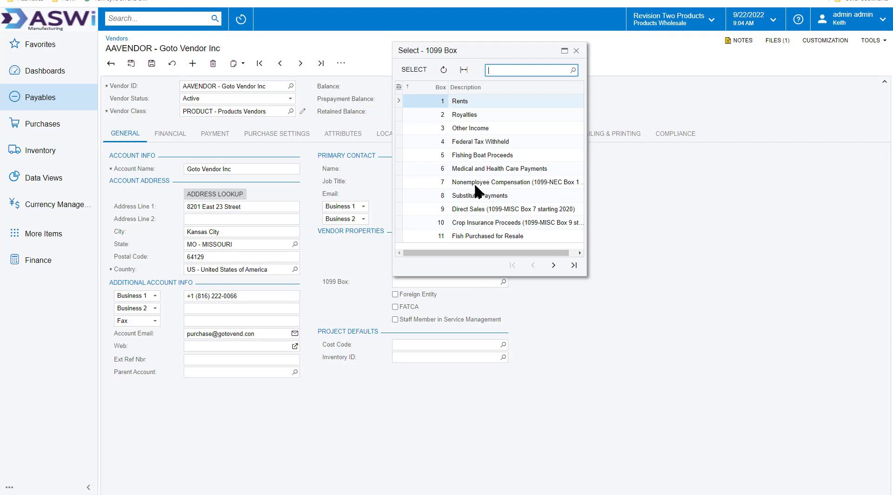
click(676, 179)
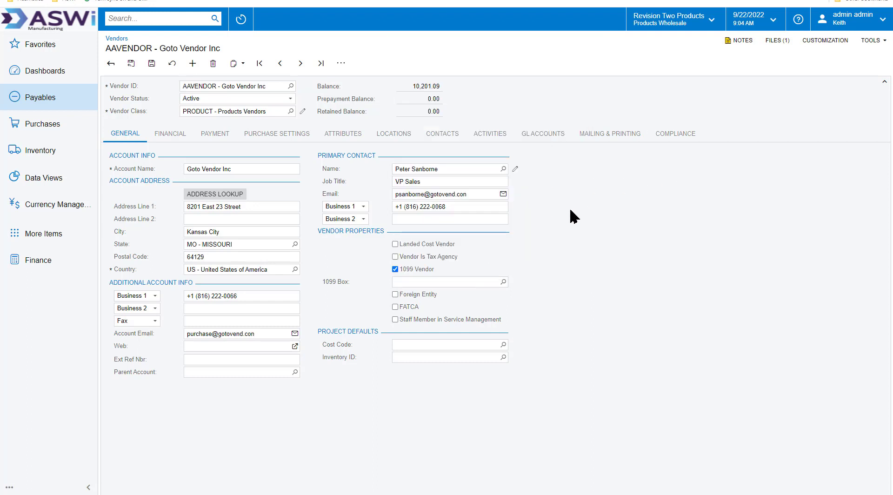
click(395, 269)
- Review the vendor's financial settings, payment settings, locations and GL accounts
click(165, 135)
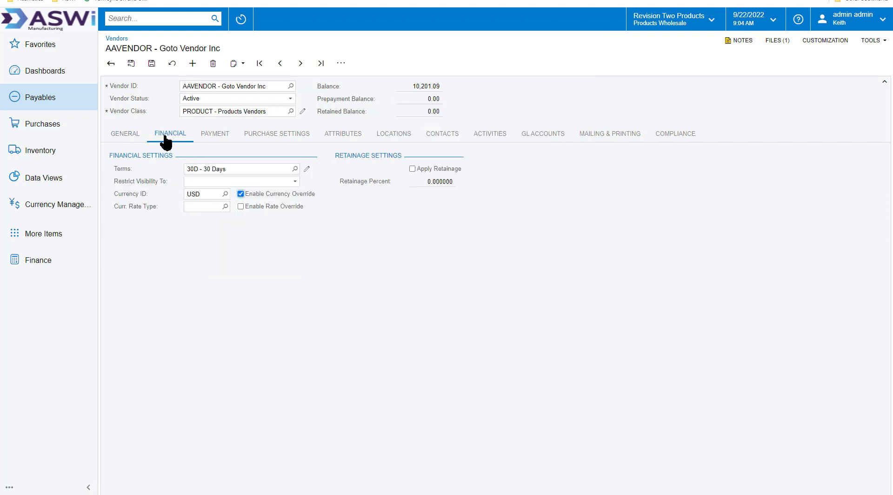
click(215, 140)
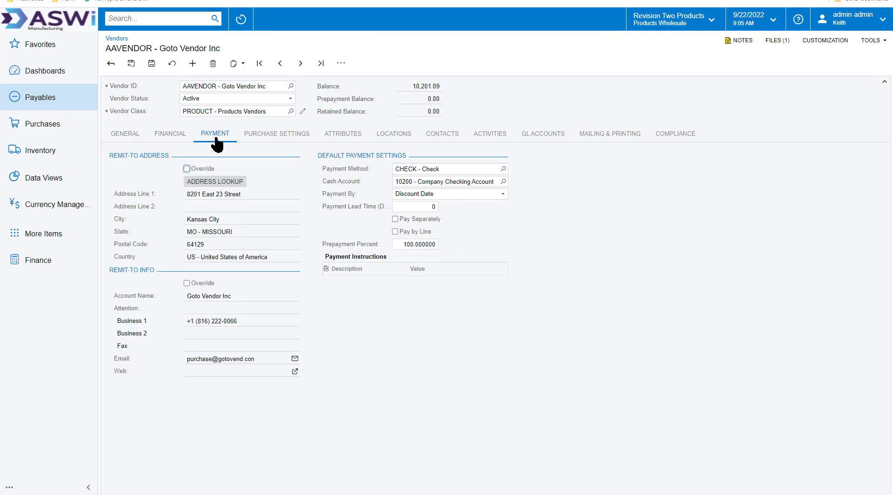
click(384, 139)
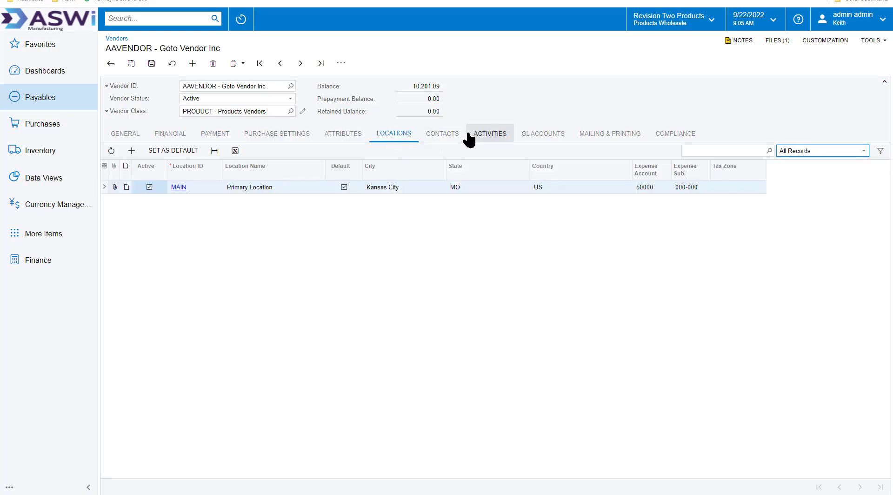
click(535, 135)
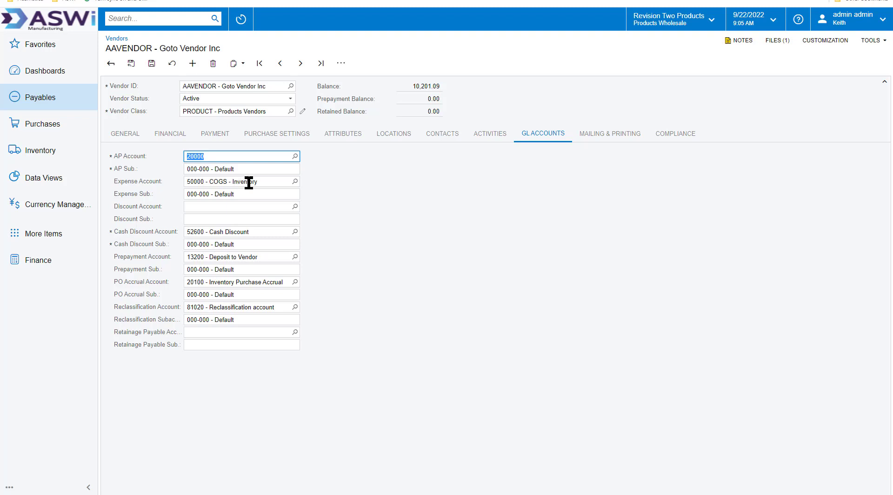
click(484, 190)
- Review the vendor's activities and view the file attached to the canceled purchase order email
click(492, 134)
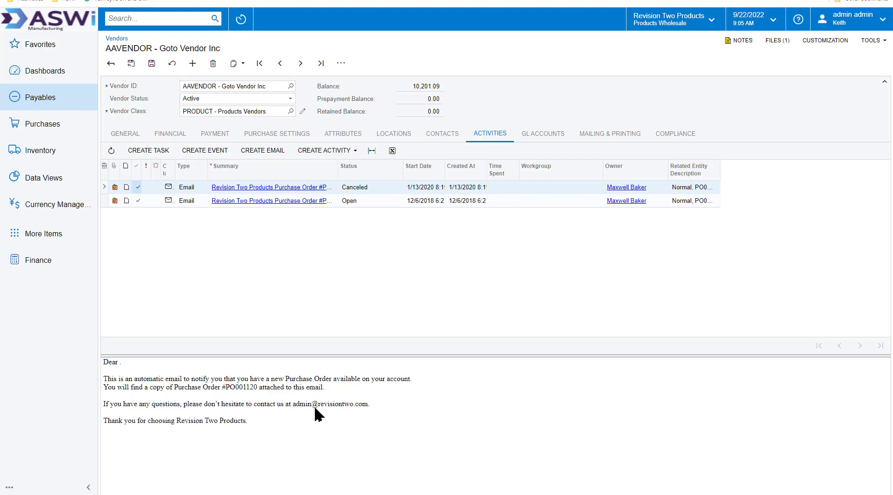
click(114, 187)
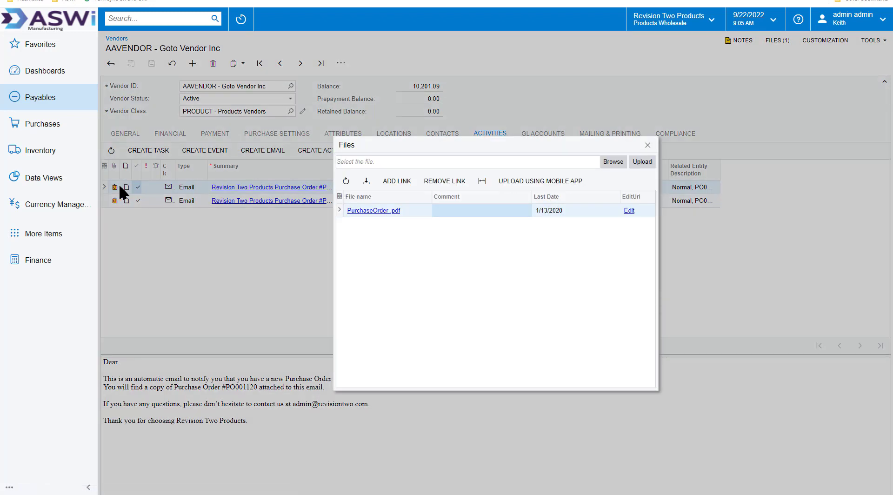
click(648, 145)
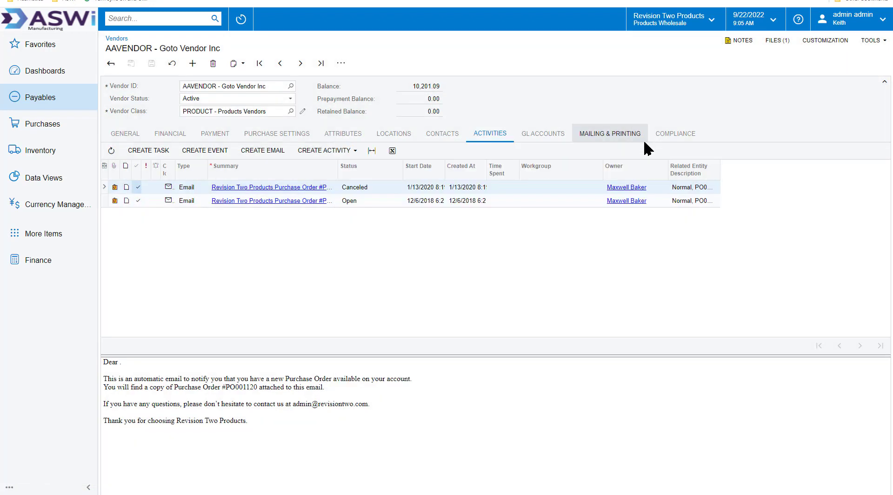
- Return to the vendor's general information and view the record note and the attached files, leaving both unchanged
click(112, 133)
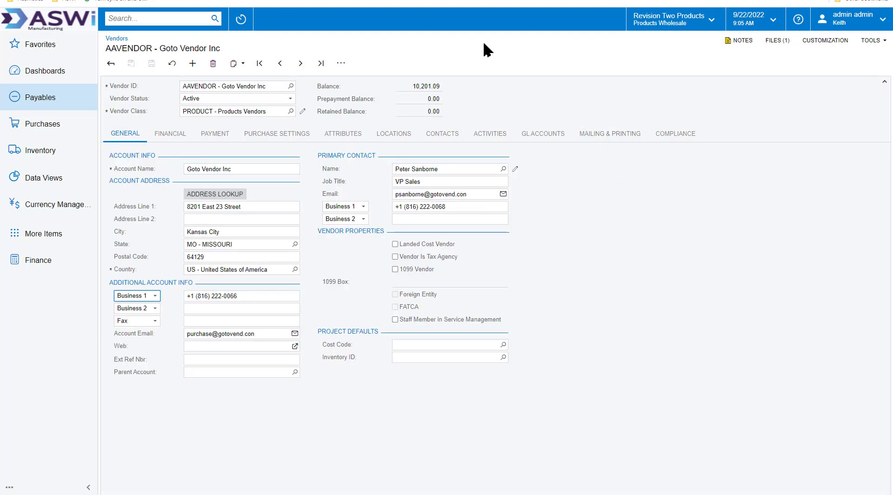
click(742, 41)
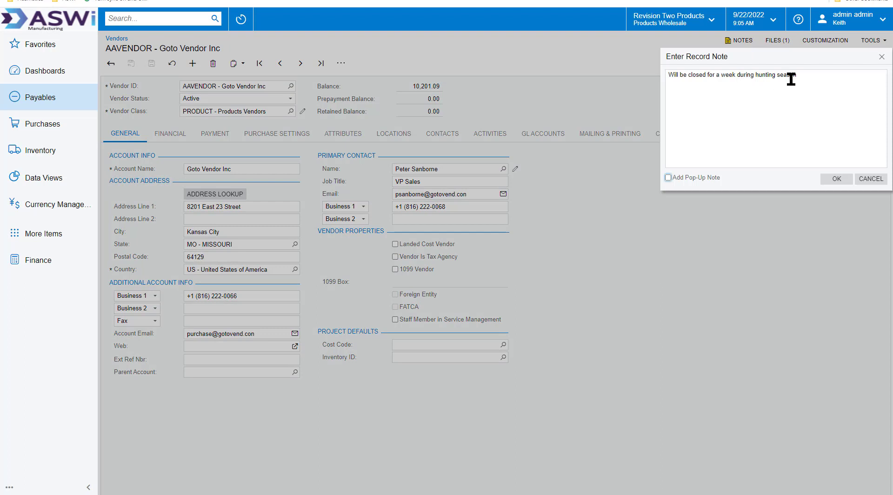
click(870, 181)
click(778, 42)
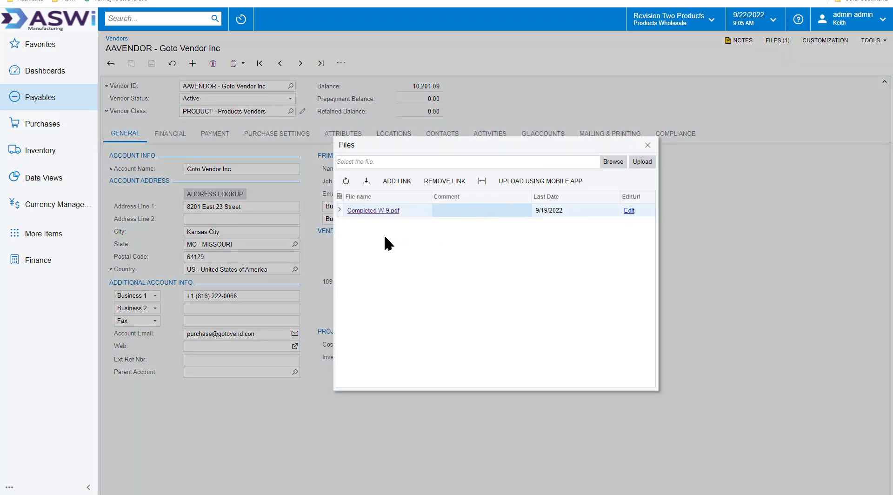
click(648, 146)
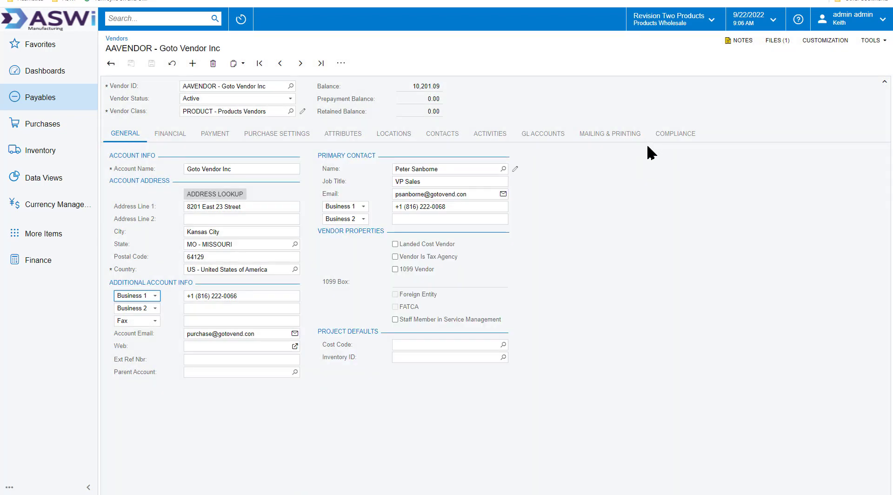
- Create a new bill for the vendor AAVENDOR
click(37, 98)
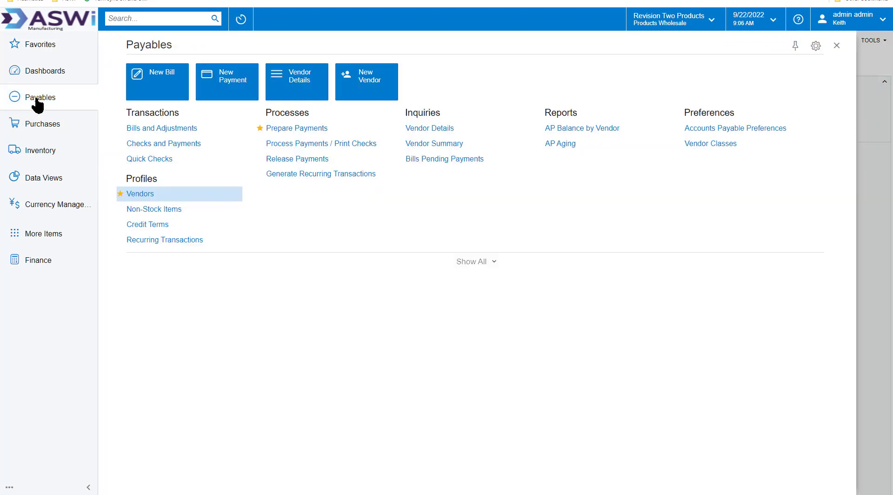
click(153, 79)
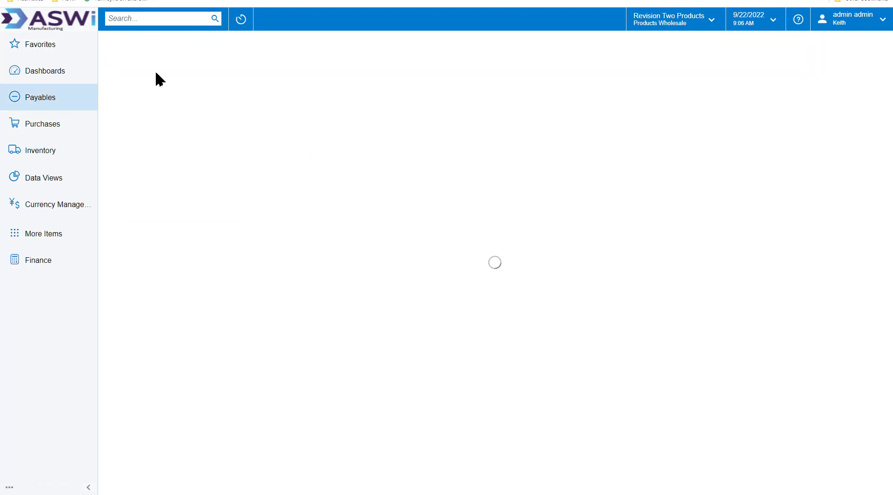
click(381, 86)
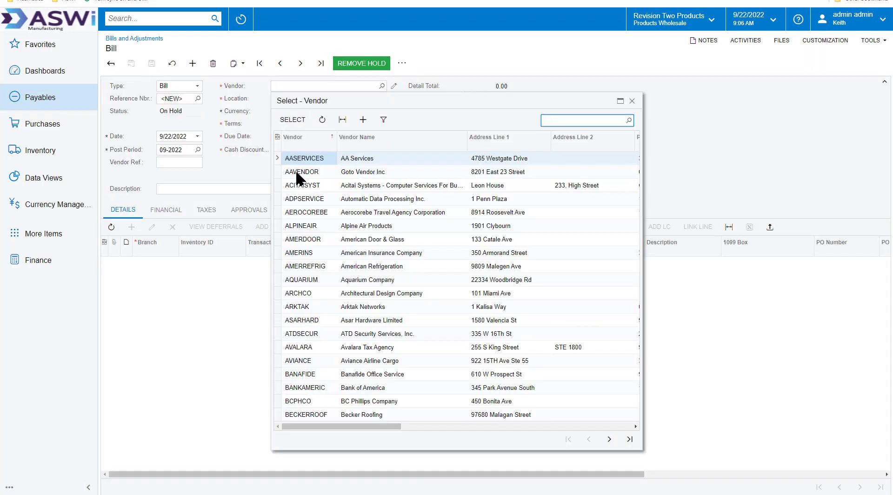
double_click(296, 172)
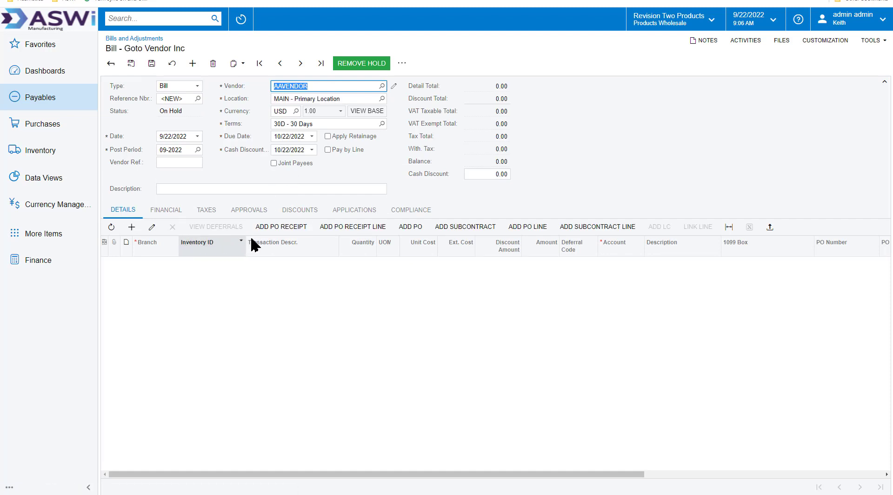
- Add the lines of PO receipt PR001805 to the bill
click(275, 227)
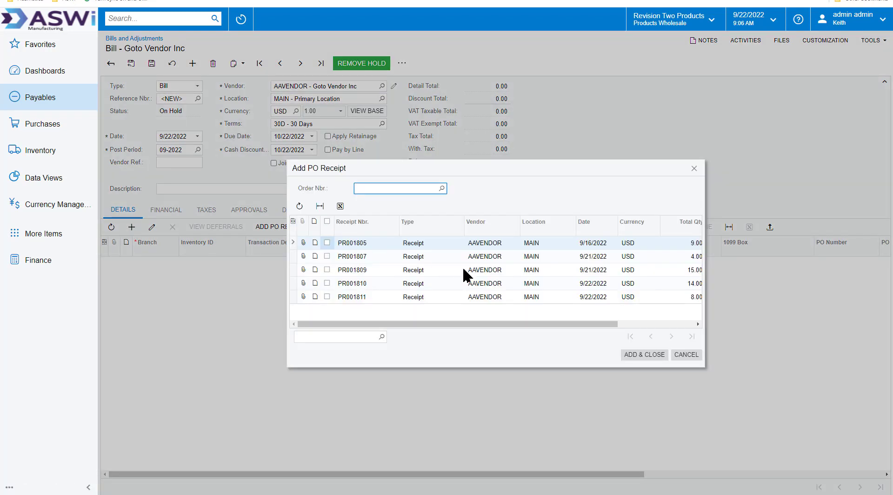
click(327, 242)
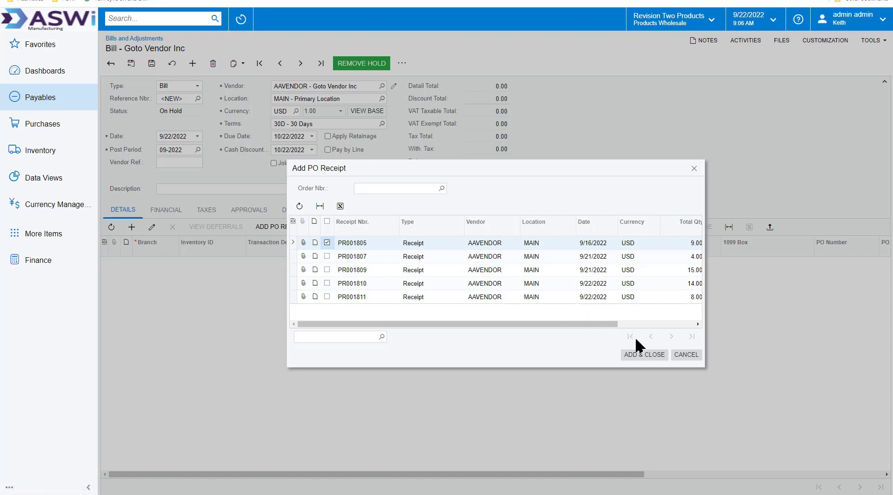
click(645, 355)
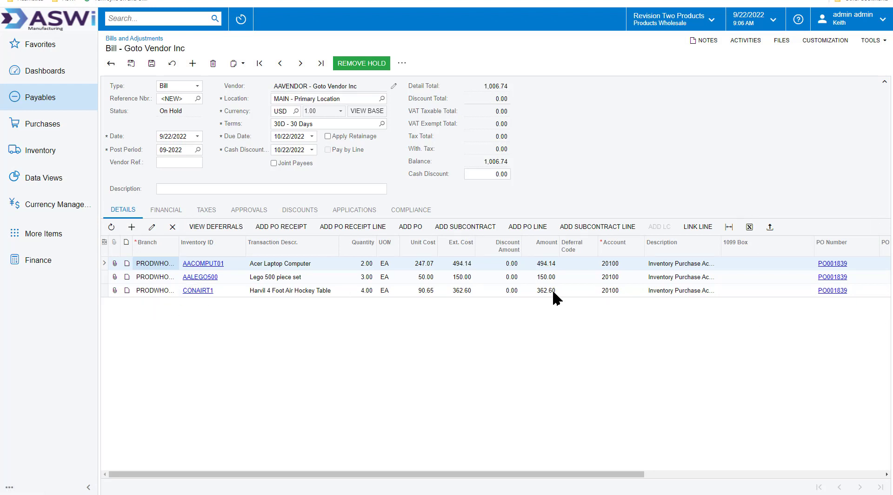
- Check the unit cost of the AALEGO500 line, remove the bill's hold and release the bill
click(418, 278)
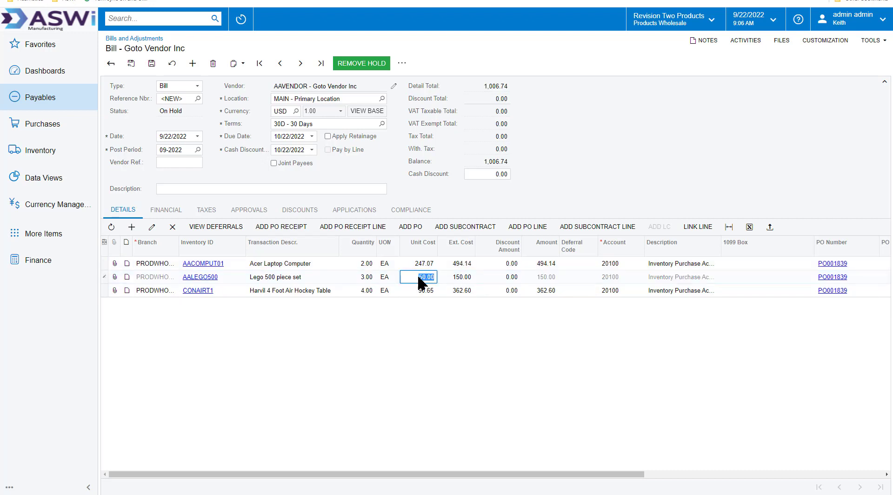
click(412, 323)
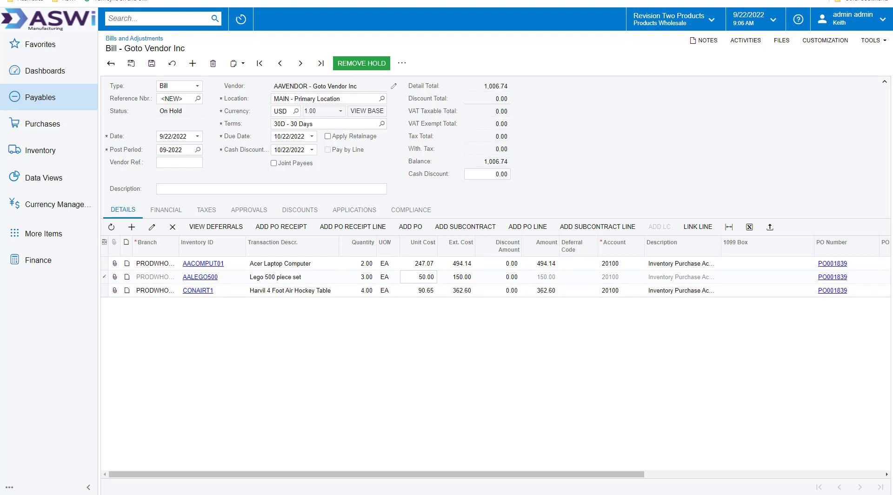
click(359, 63)
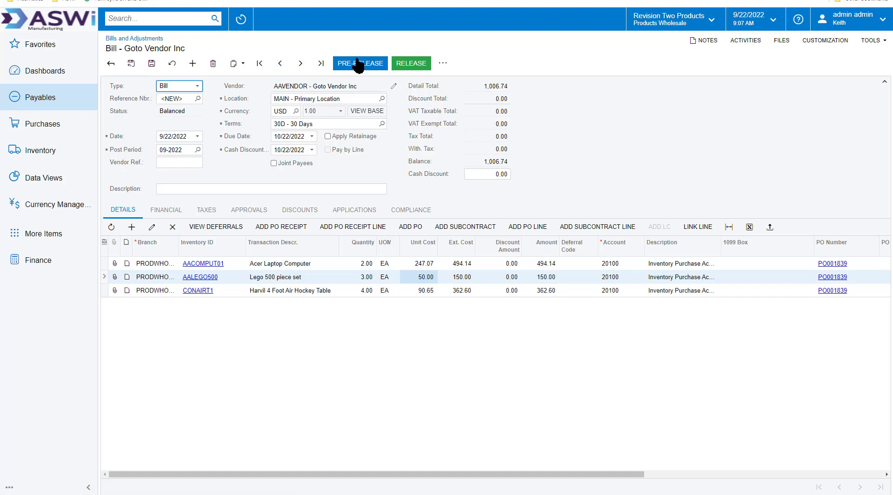
click(401, 66)
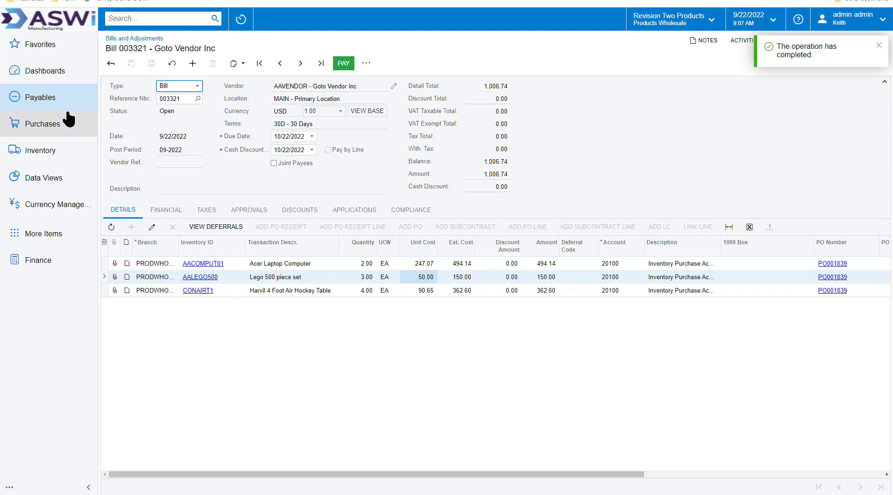
- Create a new bill for the vendor NATIONWIDE
click(47, 102)
click(149, 80)
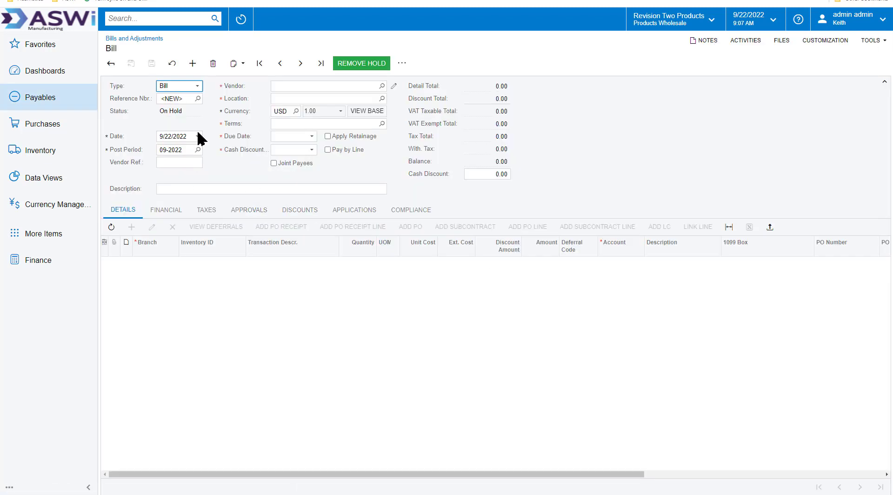
click(333, 85)
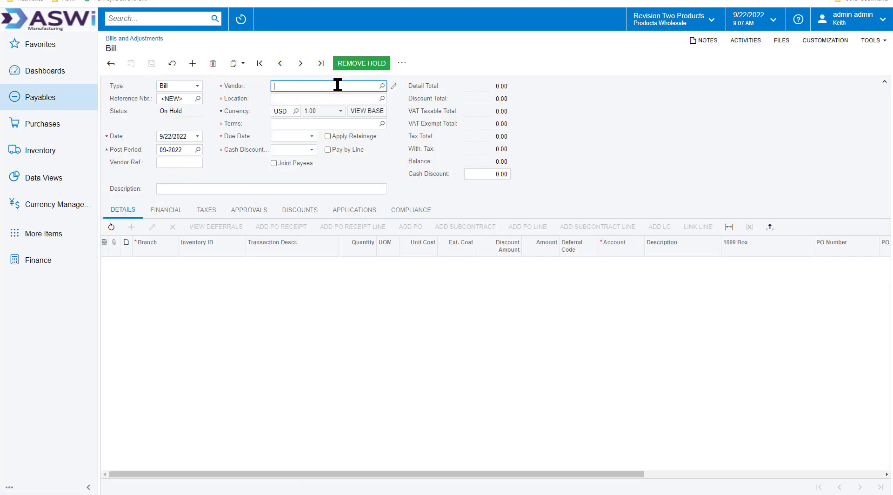
text(nationwide)
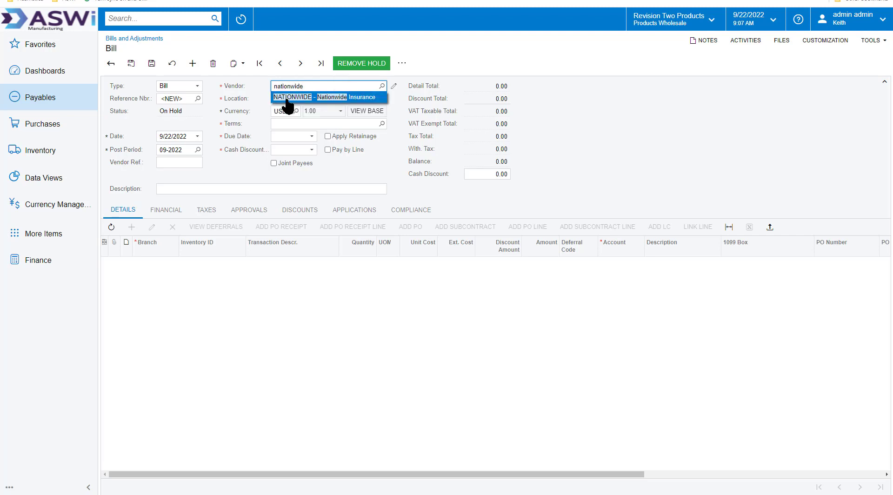
click(287, 97)
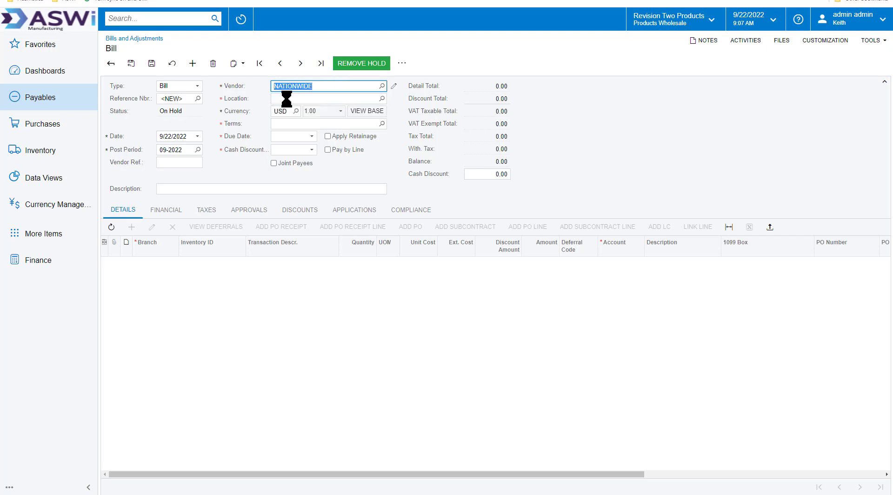
click(225, 187)
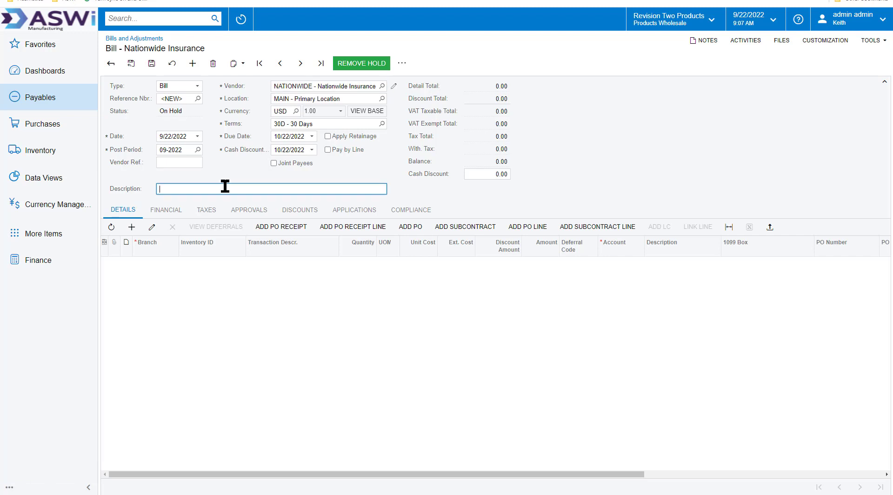
- Add a detail line with an extended cost of 3,600 to the bill and save it
click(133, 227)
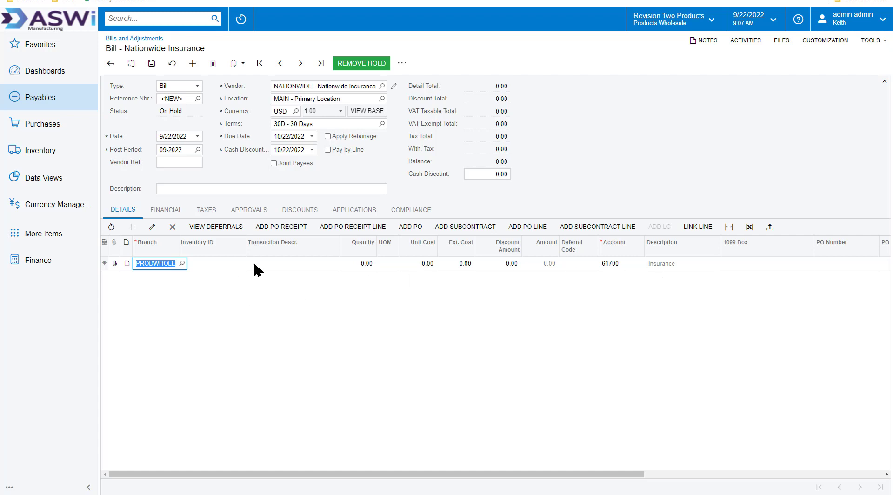
click(463, 263)
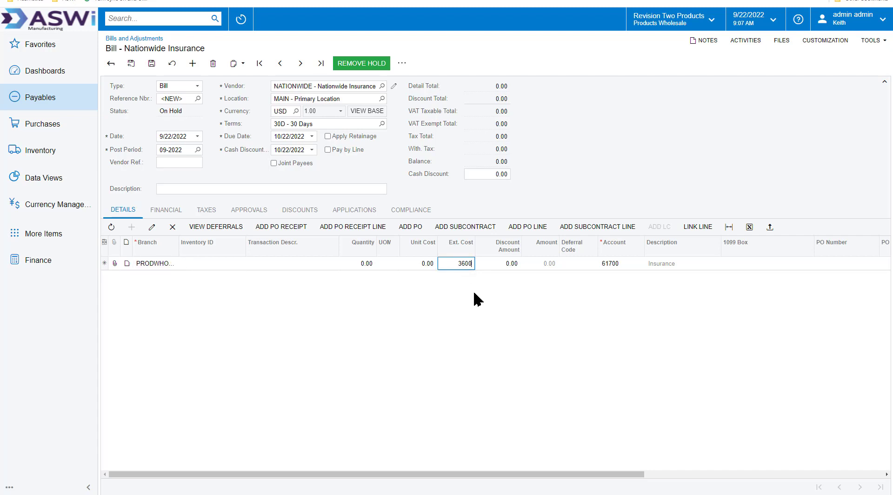
key(Tab)
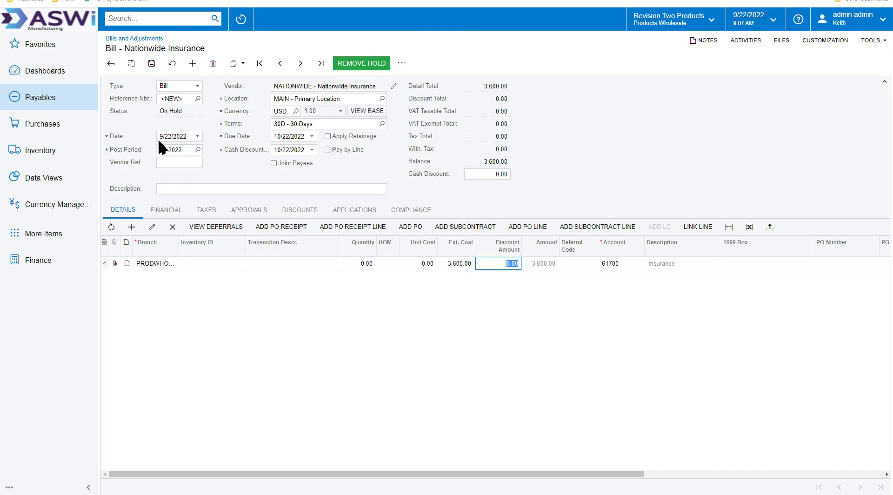
click(151, 63)
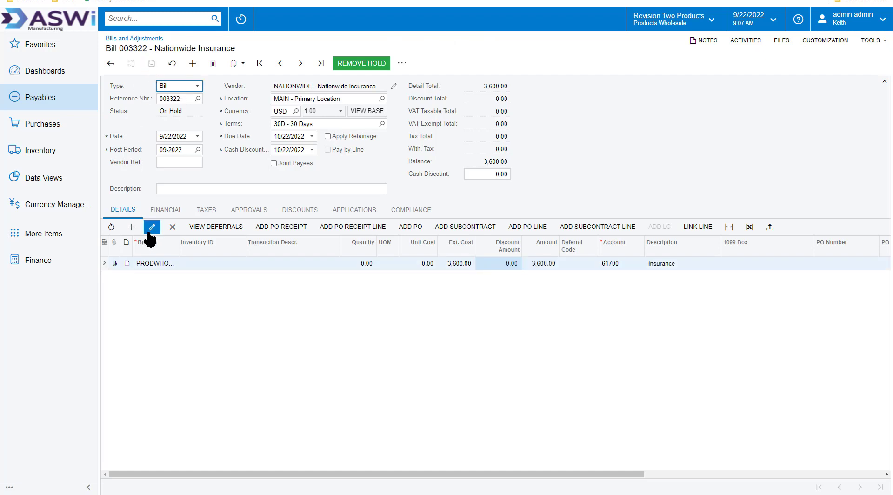
- Assign the deferral code INS12M to the insurance line
click(577, 264)
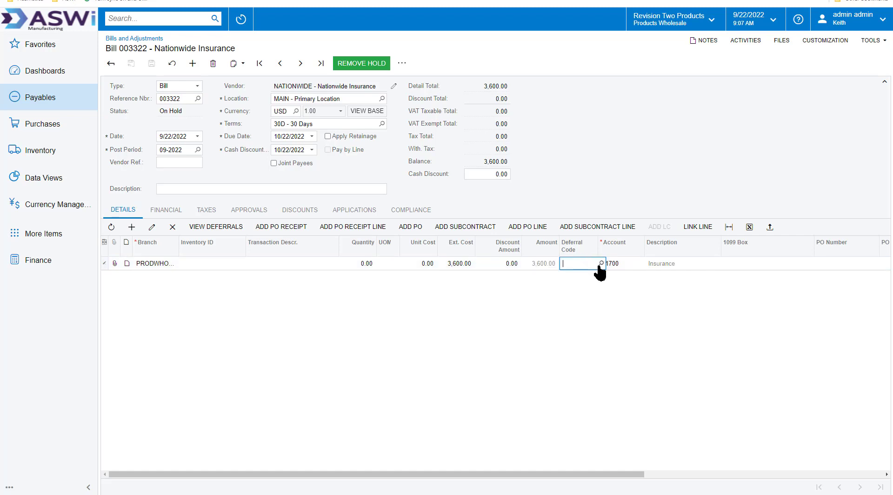
click(601, 263)
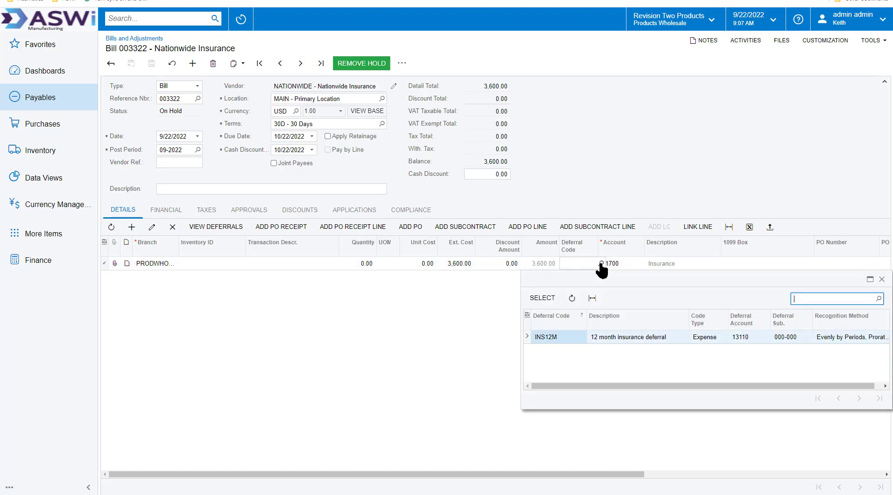
double_click(546, 337)
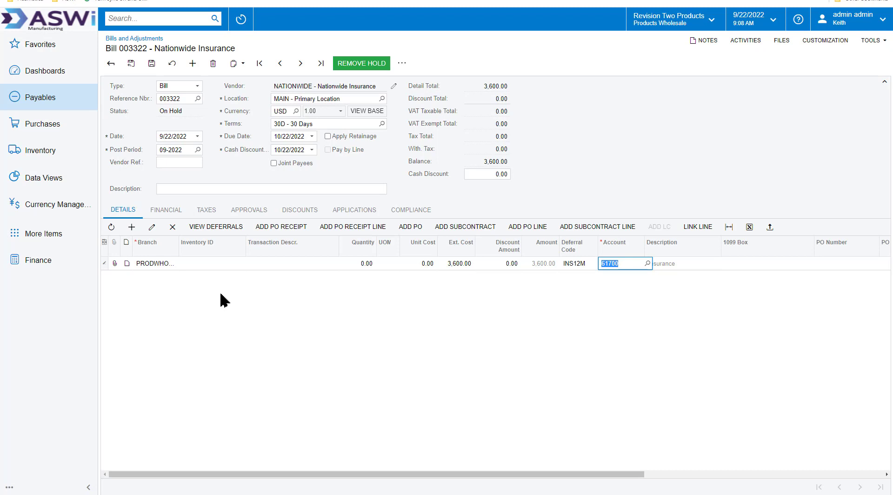
- Open the line's deferral schedule, generate and review its transactions, and close the schedule without saving
click(210, 230)
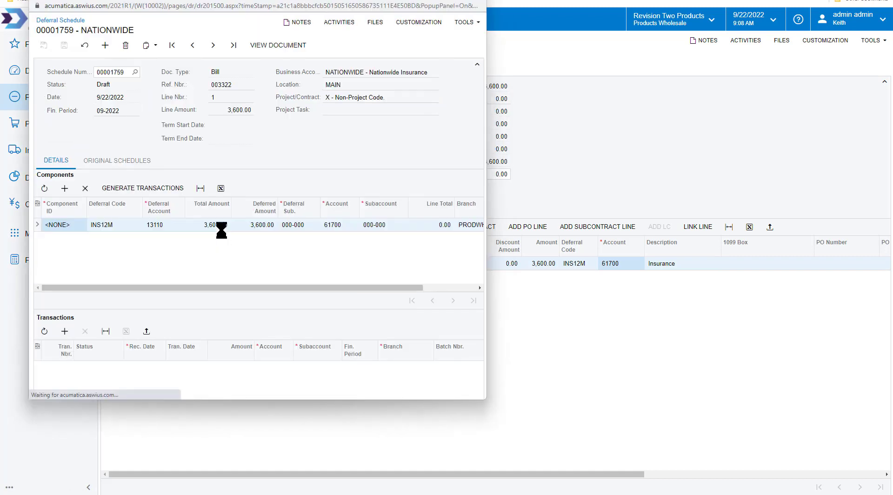
click(130, 190)
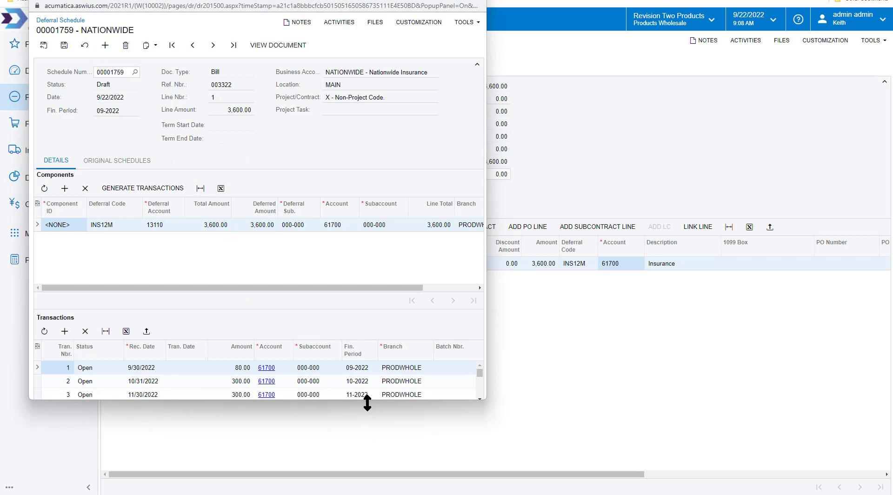
drag(366, 399, 372, 470)
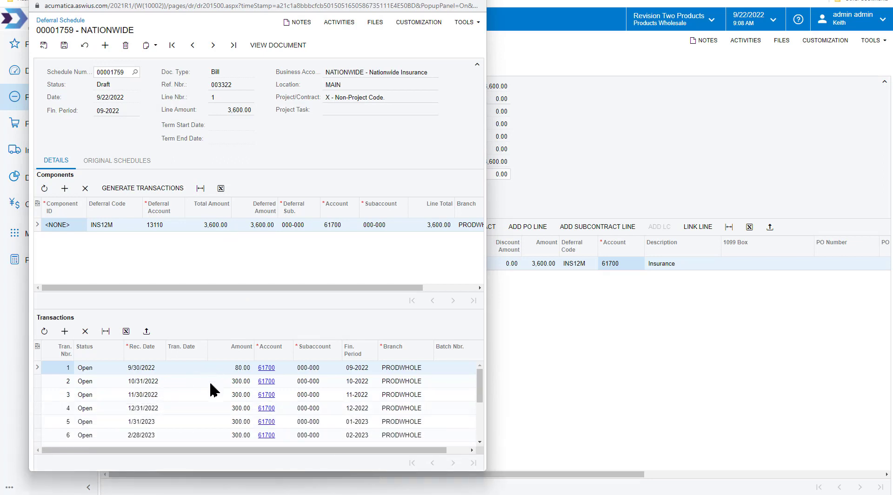
scroll(213, 397, down, 1)
scroll(212, 393, down, 3)
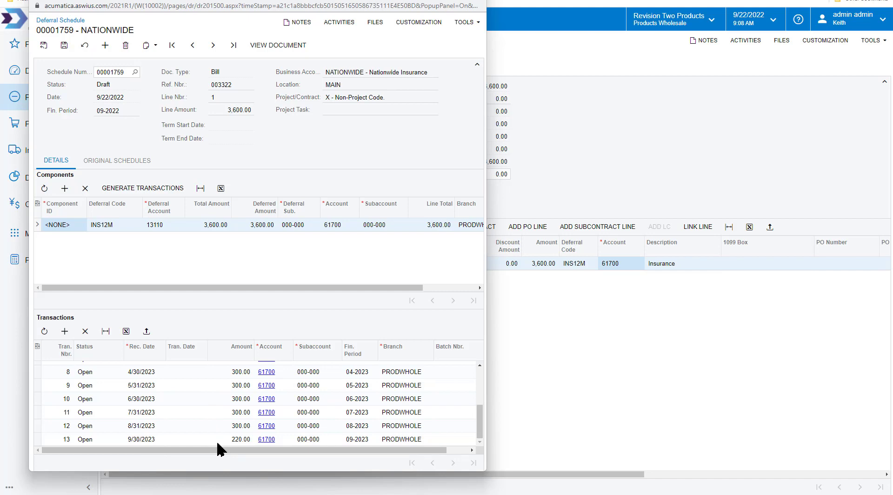
click(477, 2)
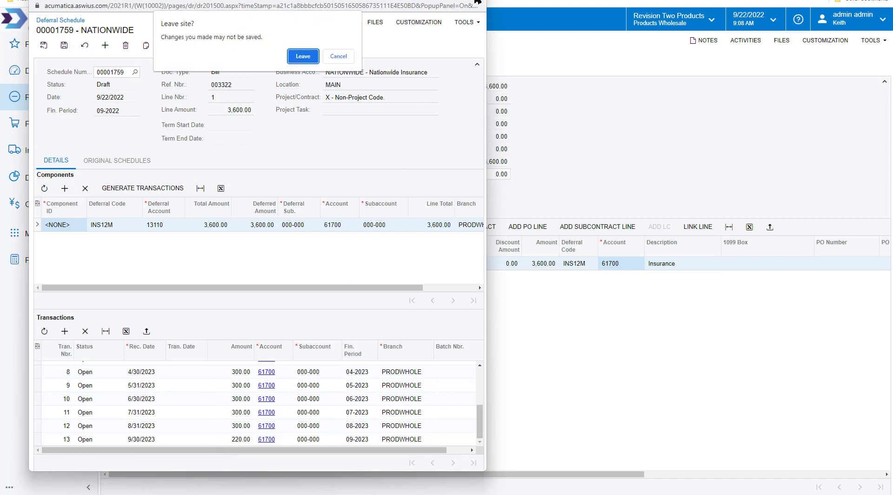
click(303, 54)
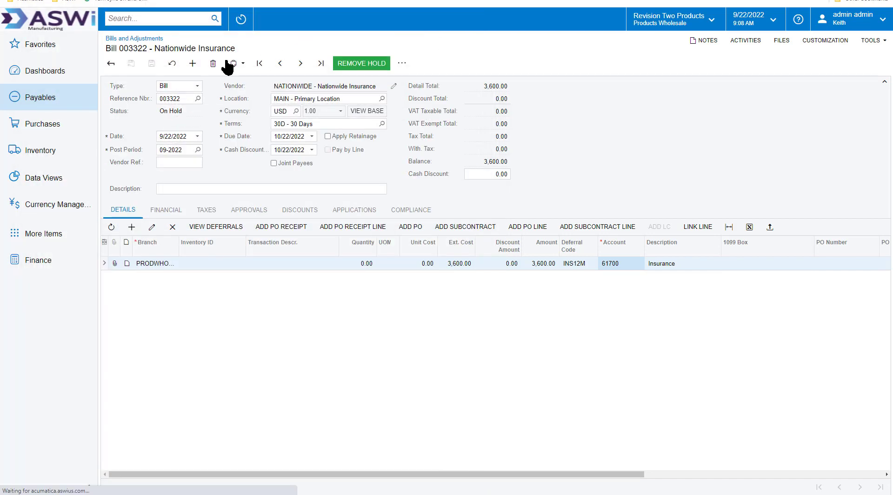
- Remove the hold from the Nationwide Insurance bill and release it
click(342, 63)
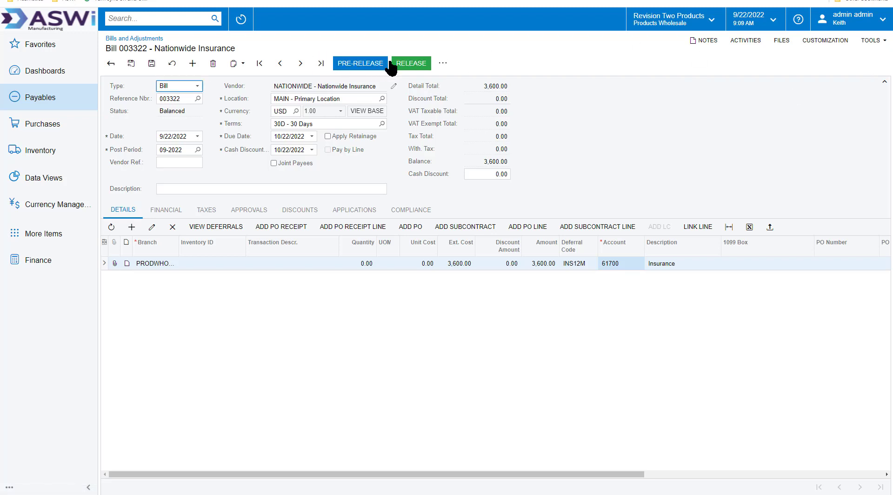
click(425, 63)
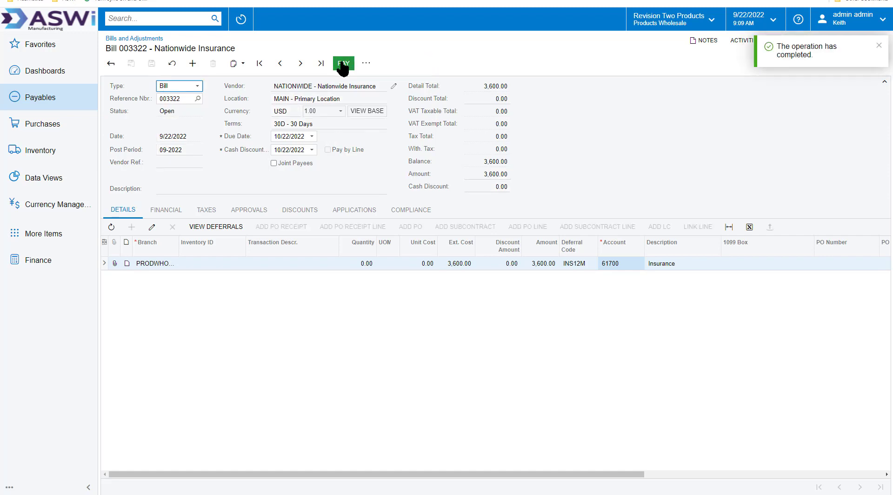
- Create a check payment for the released bill, remove its hold and process the check for printing
click(343, 64)
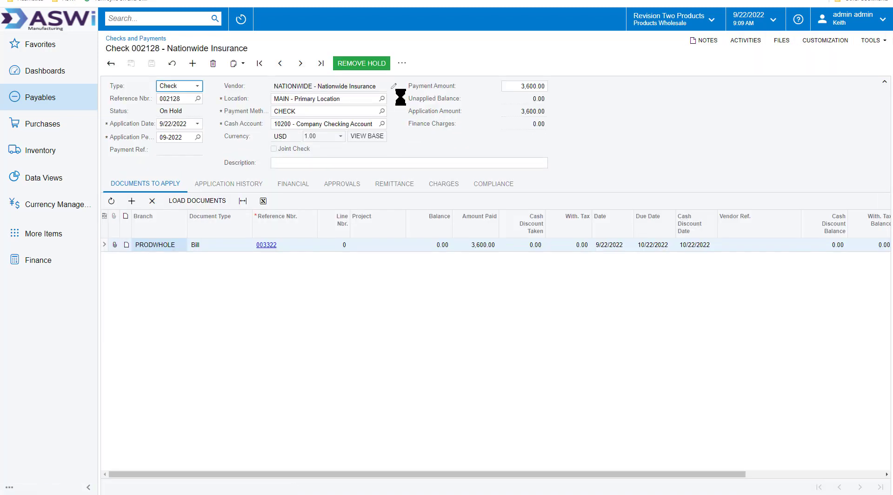
click(362, 63)
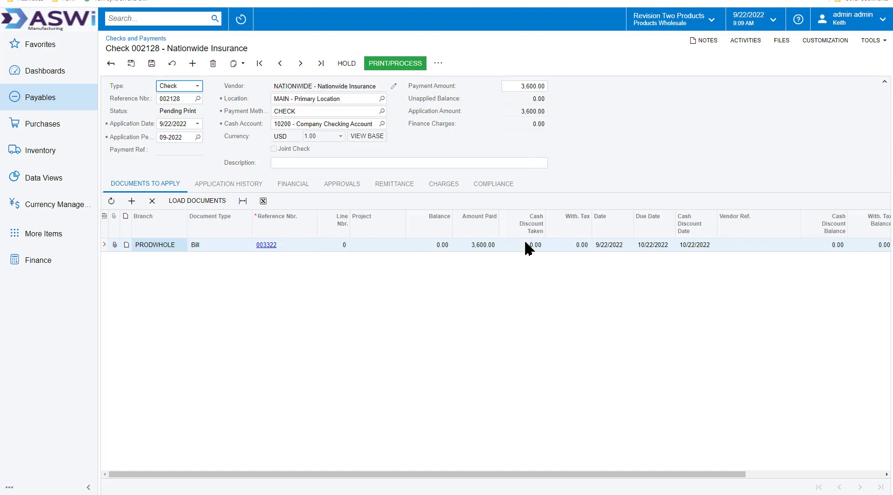
click(391, 64)
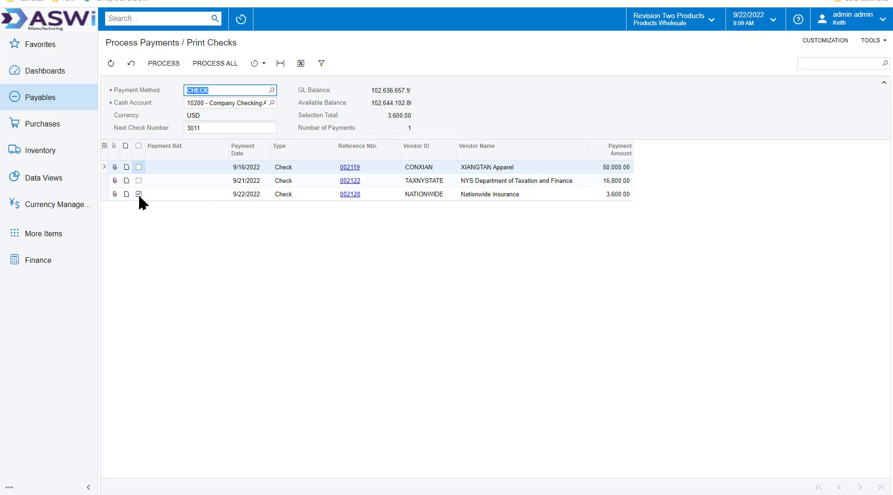
click(163, 63)
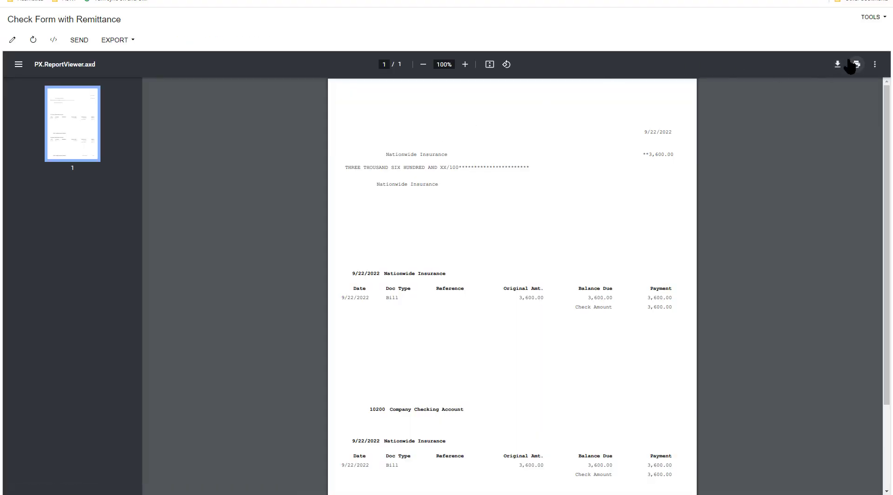
- View the export formats of the Check Form with Remittance and close the form
click(75, 41)
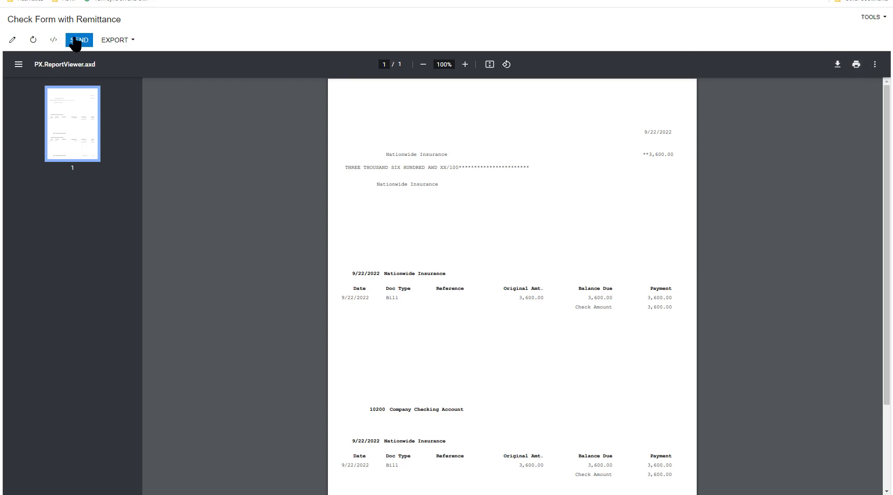
click(113, 39)
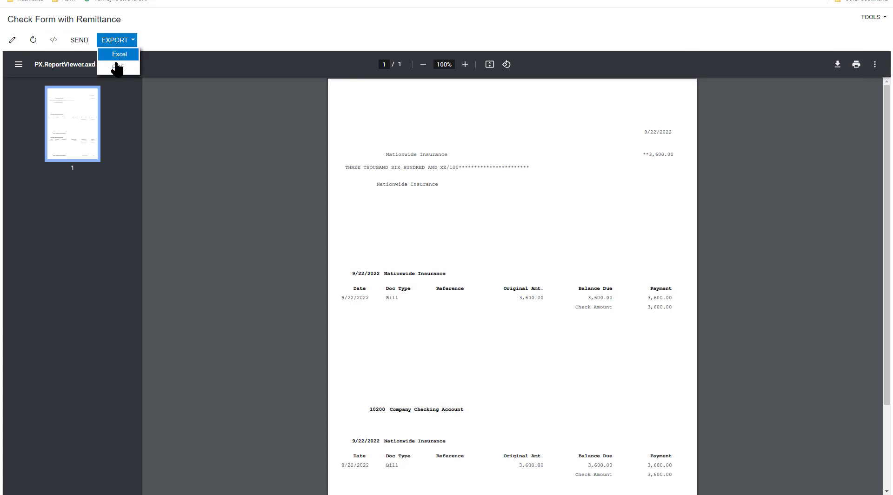
click(83, 42)
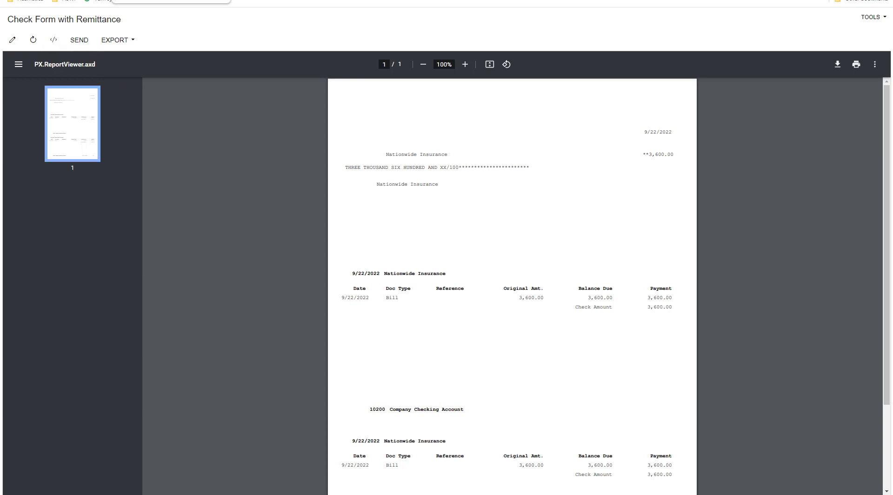
click(223, 0)
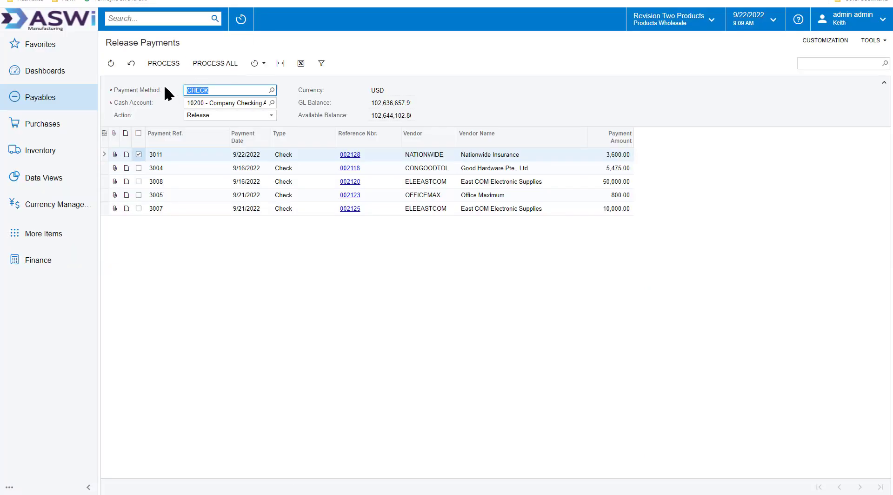
- View the actions available for releasing payments, leaving Release selected
click(271, 117)
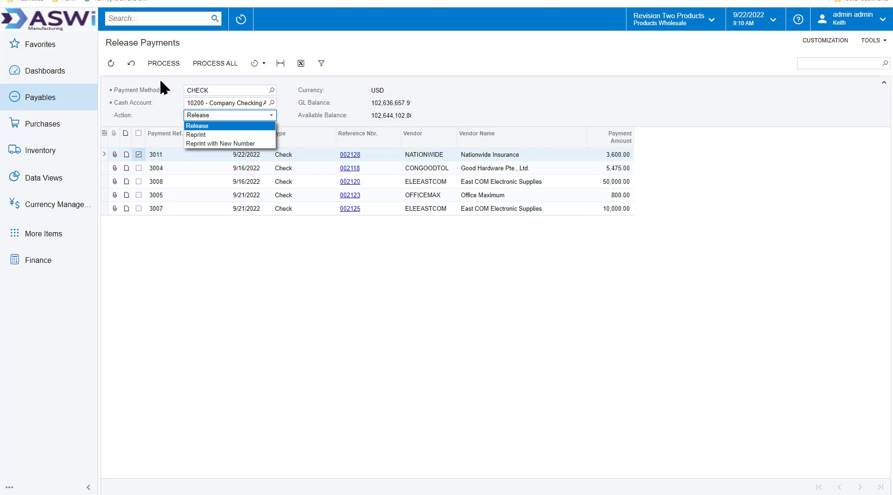
click(227, 41)
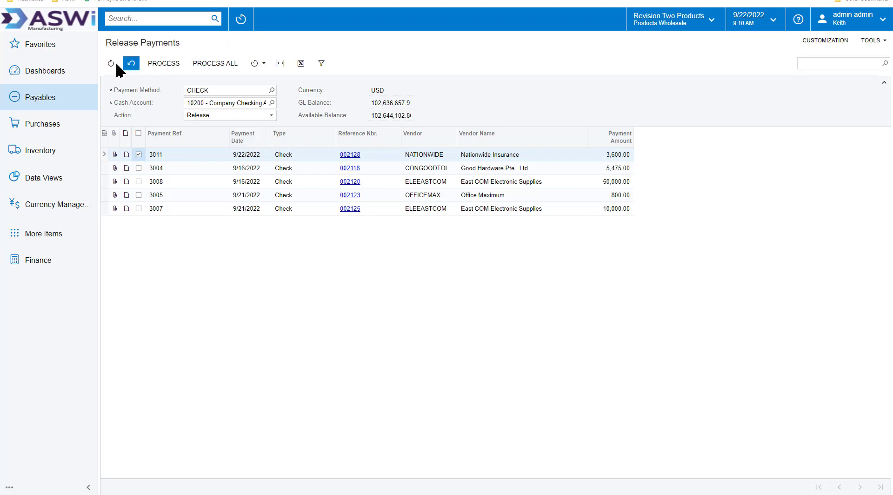
- Open Prepare Payments, leaving the Release Payments page without saving its changes
click(43, 97)
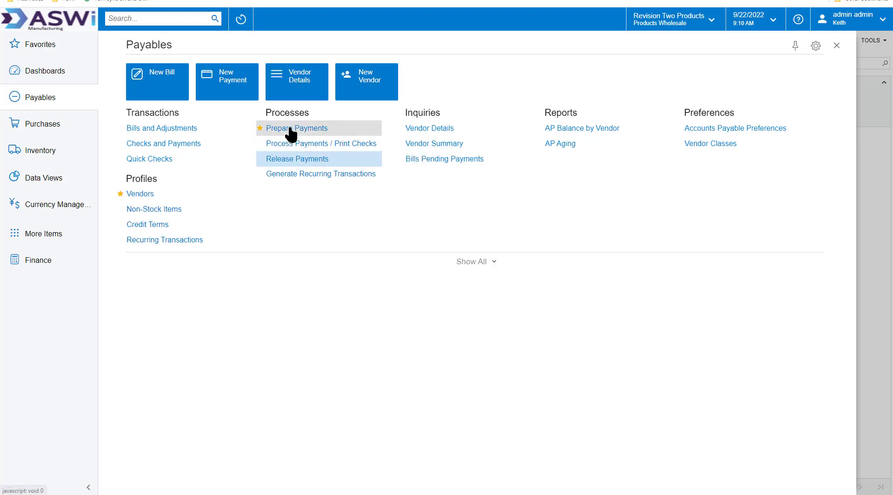
click(319, 159)
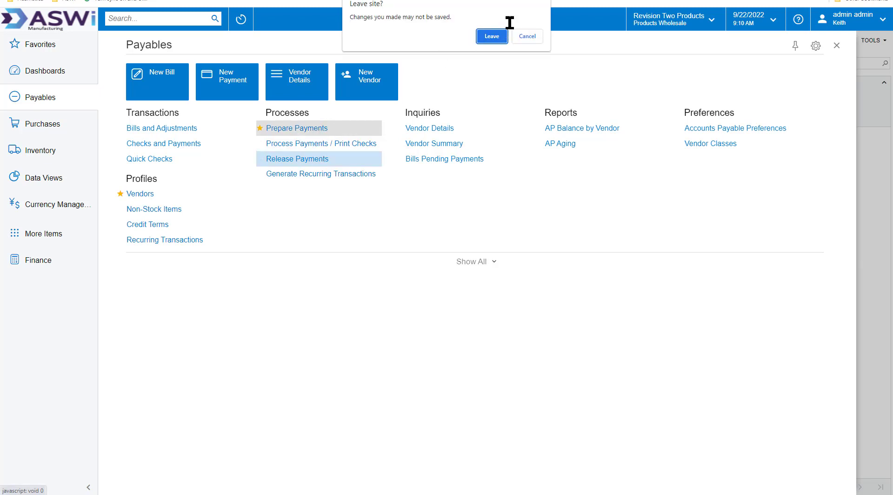
click(489, 36)
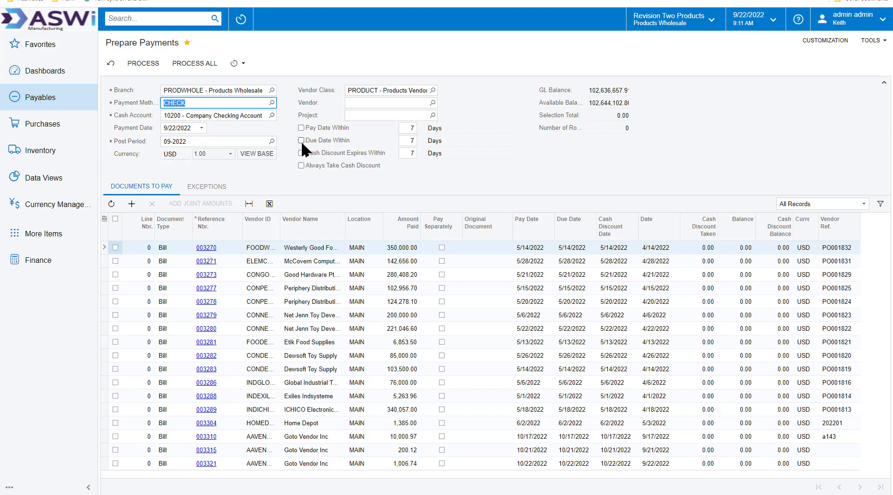
- Filter the documents to pay by vendor class GNA and switch the filter back to PRODUCT
click(432, 90)
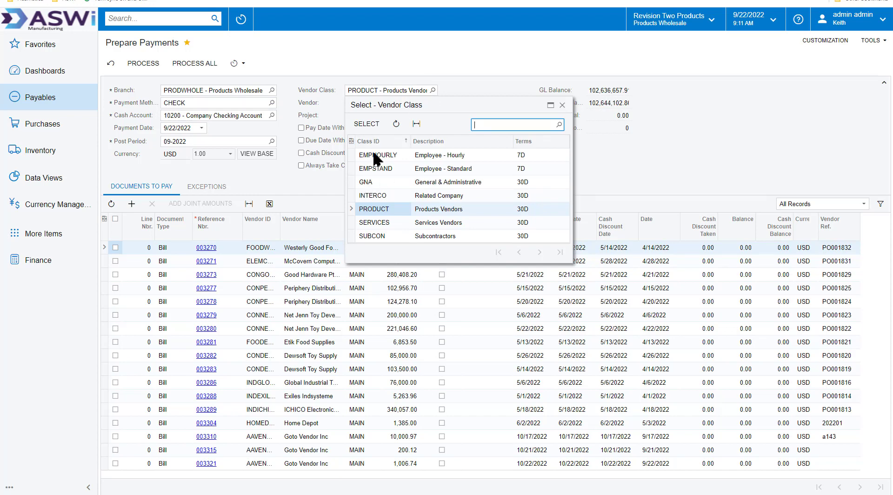
click(367, 182)
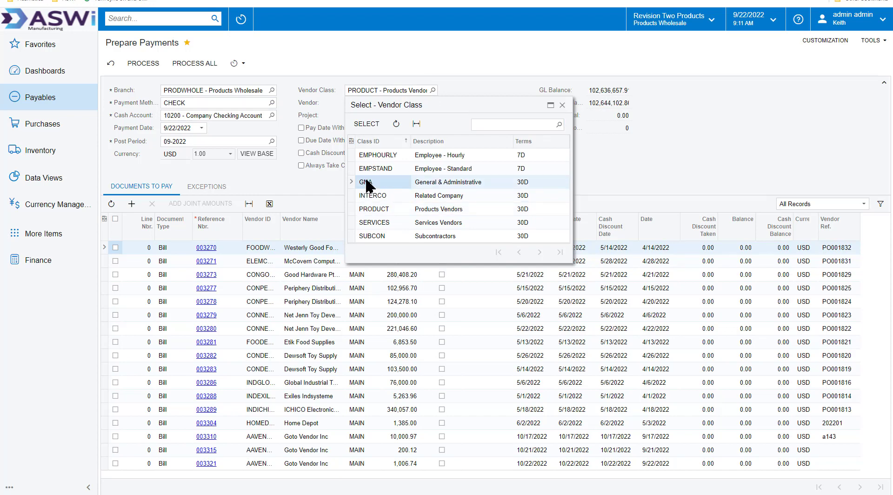
double_click(368, 186)
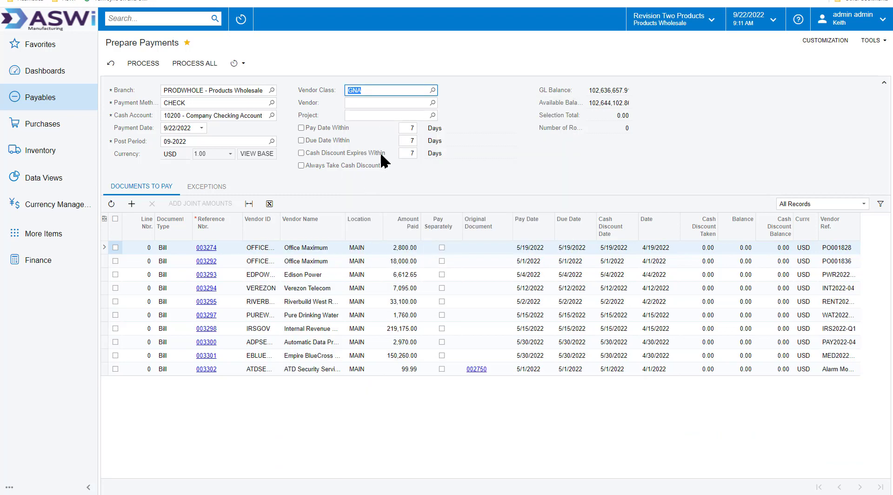
click(433, 90)
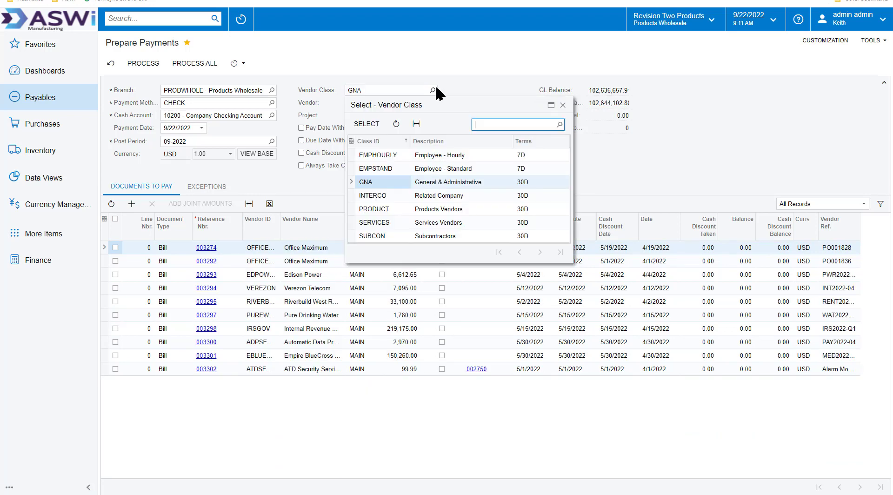
double_click(375, 209)
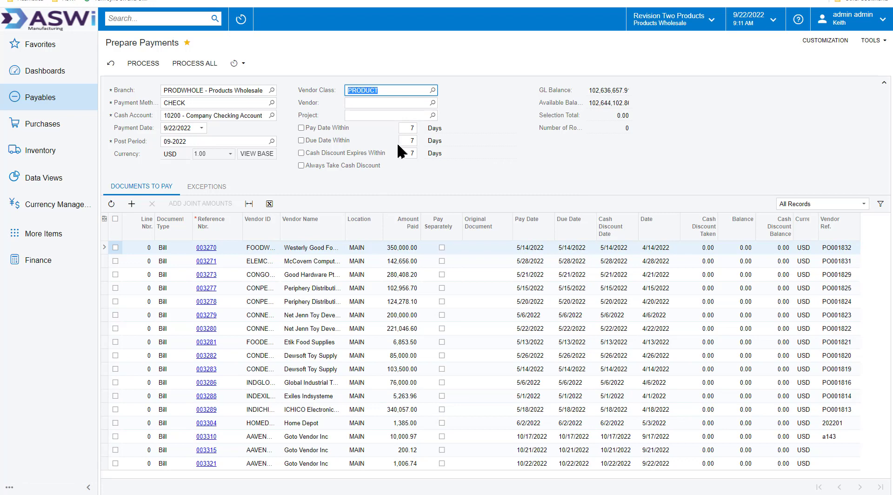
- Limit the documents to pay to those with a due date within 15 days
click(406, 140)
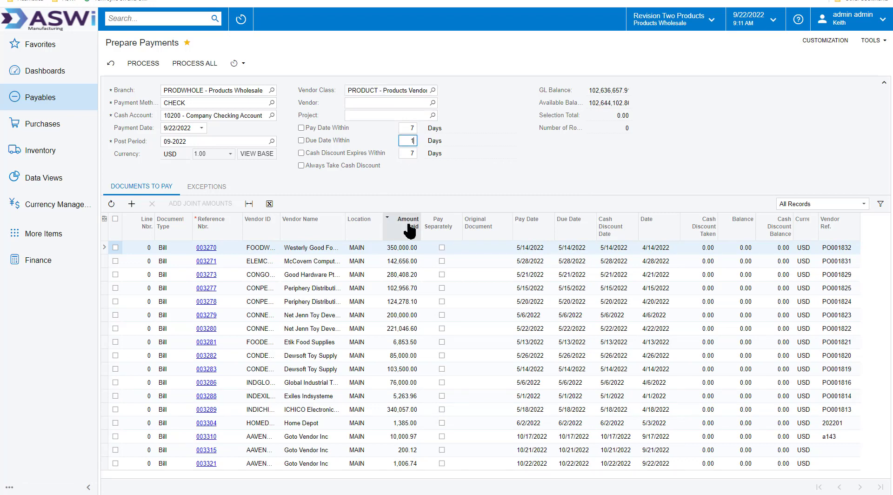
key(Tab)
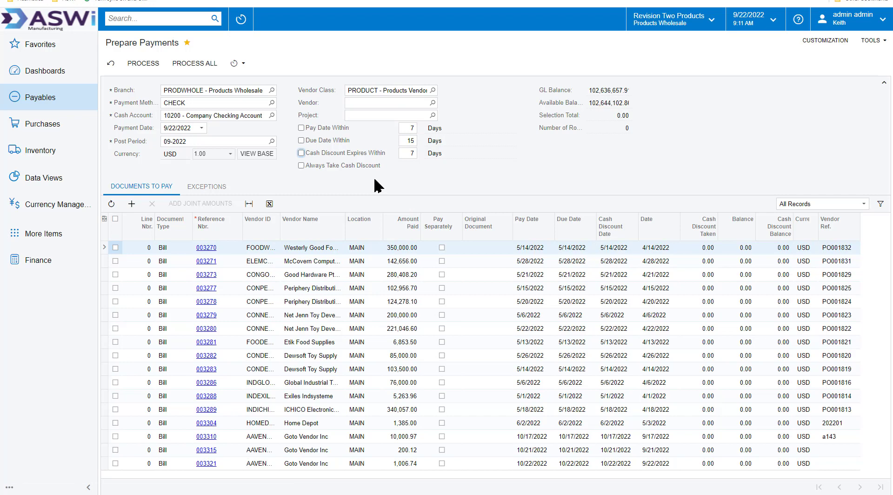
click(301, 139)
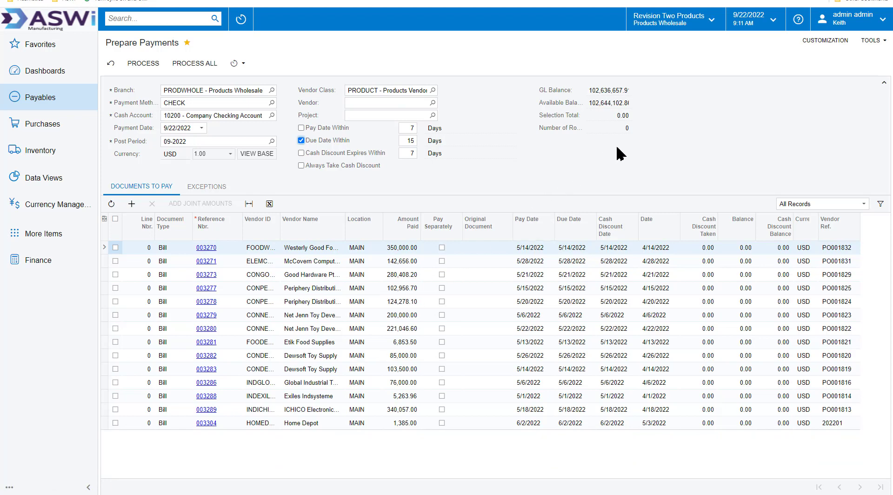
- Mark bills 003270 and 003271 for payment and clear both selections again
click(115, 248)
click(116, 261)
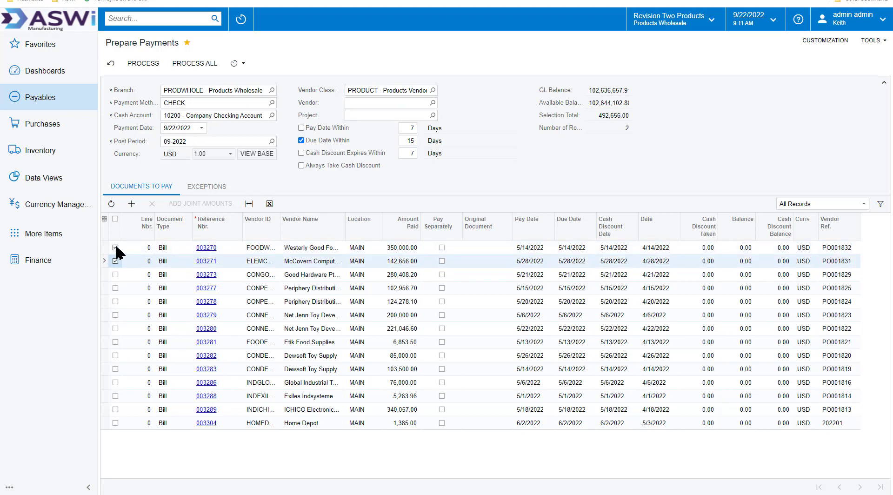
click(115, 247)
click(115, 261)
- Draft an automation schedule for Prepare Payments that runs weekly every 2 weeks, and close it without saving
click(245, 69)
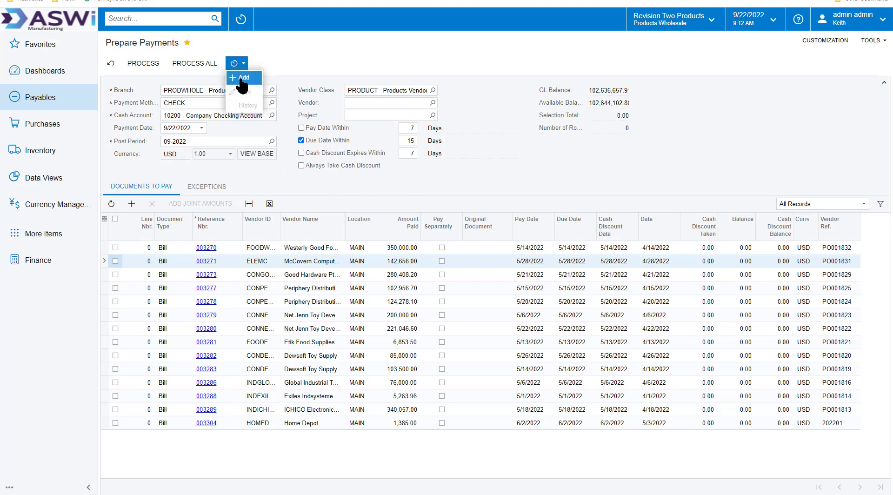
click(241, 80)
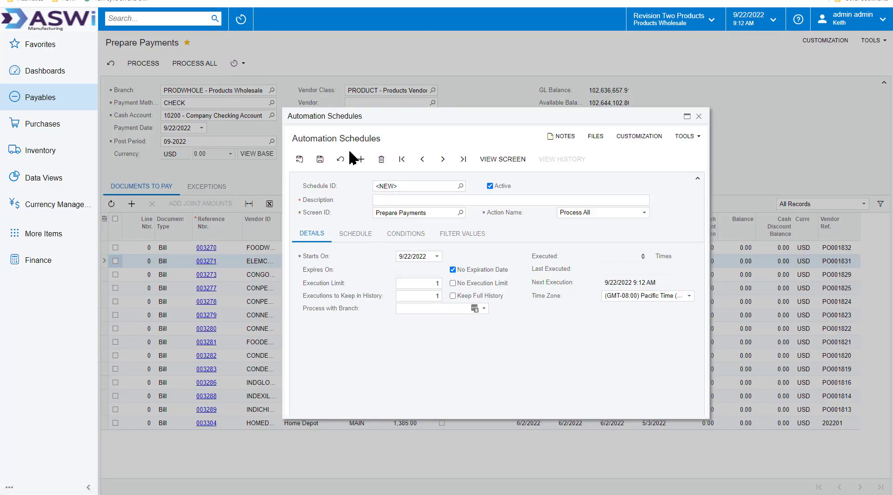
click(347, 239)
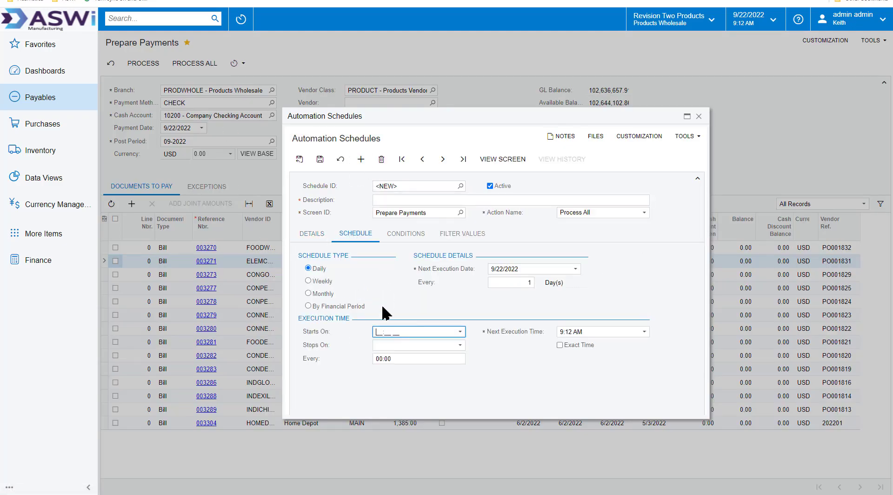
click(308, 281)
click(529, 284)
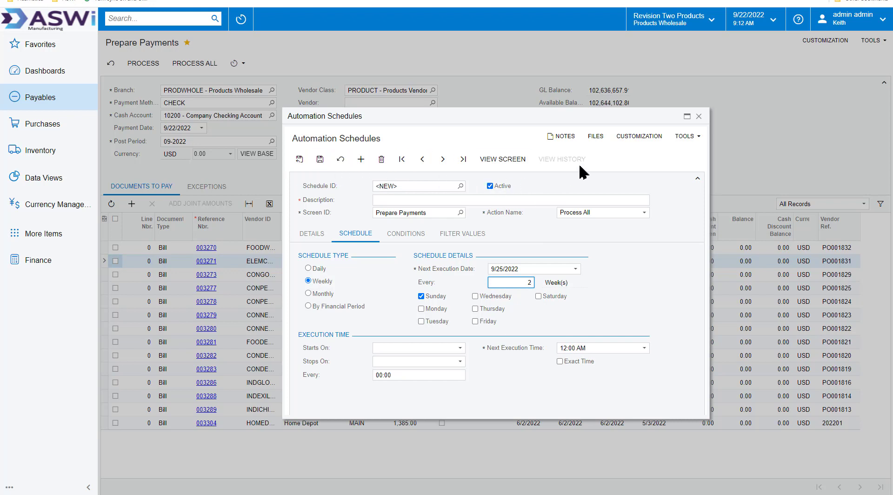
click(700, 116)
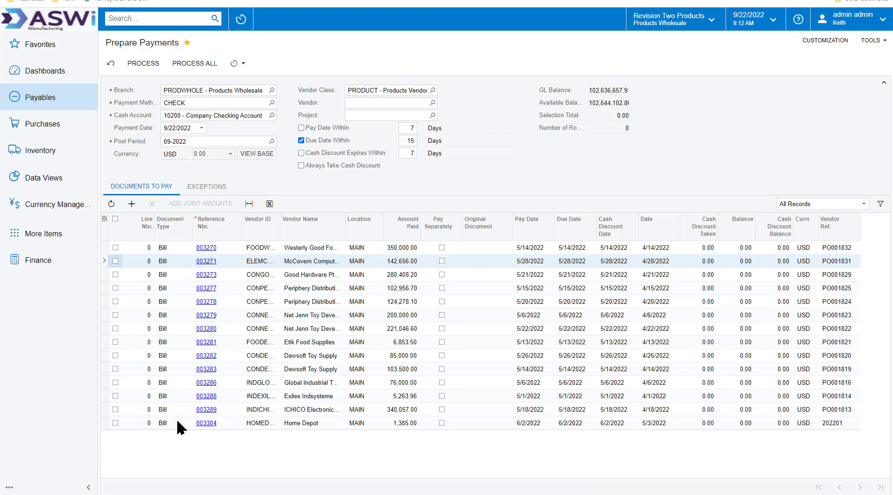
- View the timing of the existing Check Run automation schedule for Process Payments / Print Checks and close it
click(47, 99)
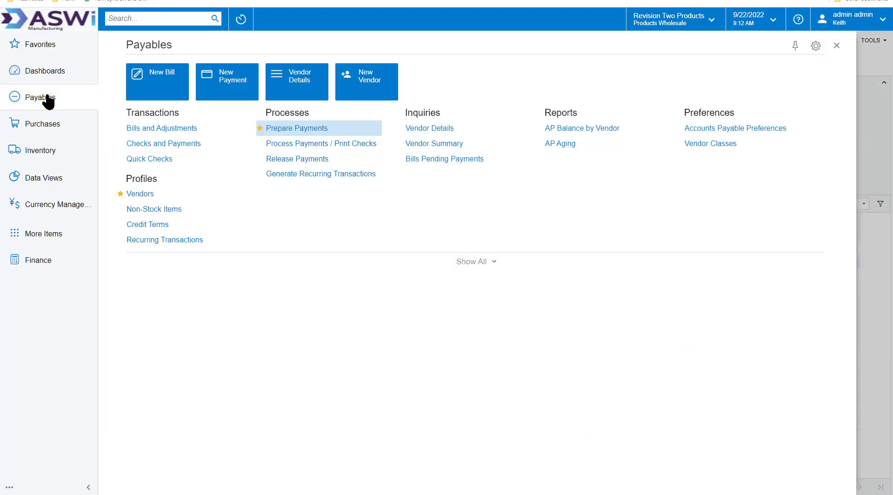
click(305, 144)
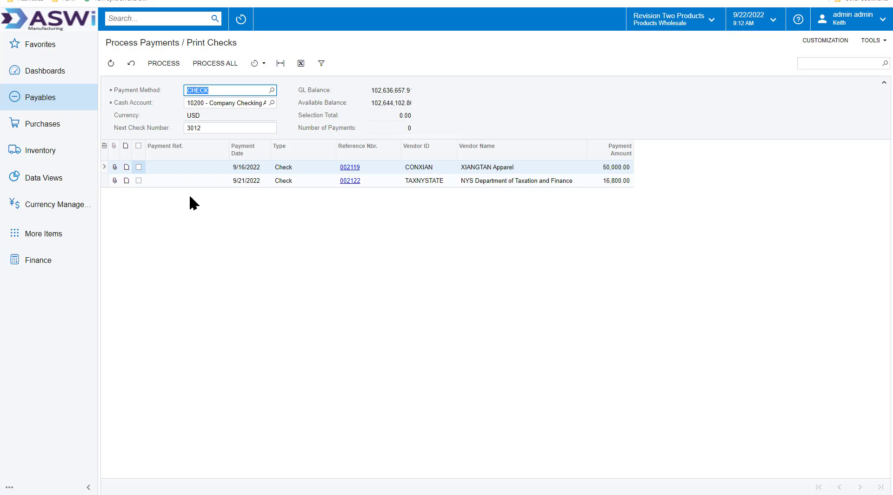
click(265, 64)
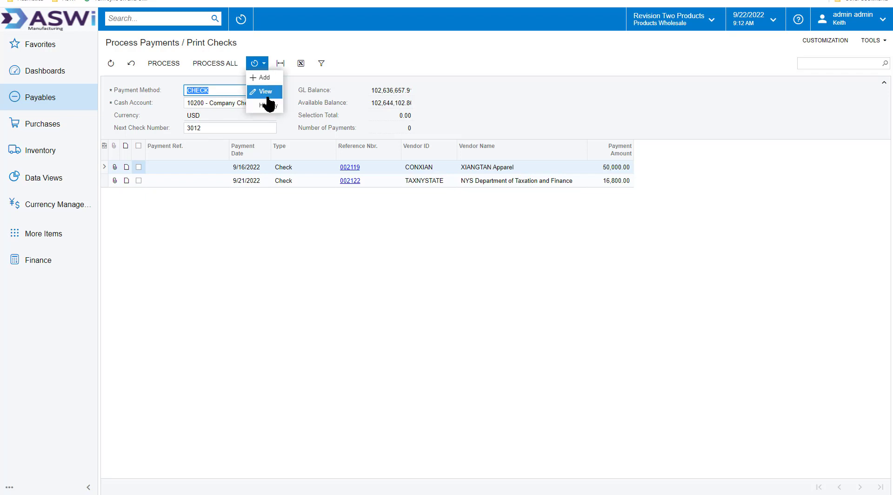
click(264, 91)
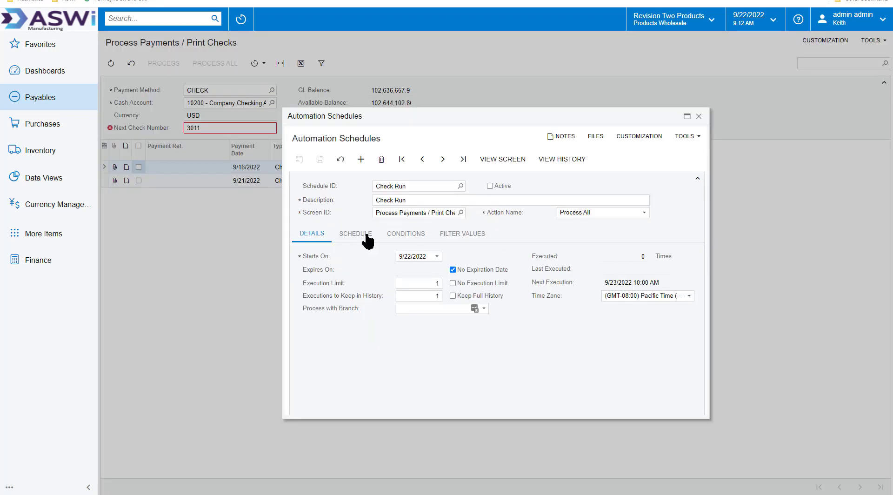
click(368, 235)
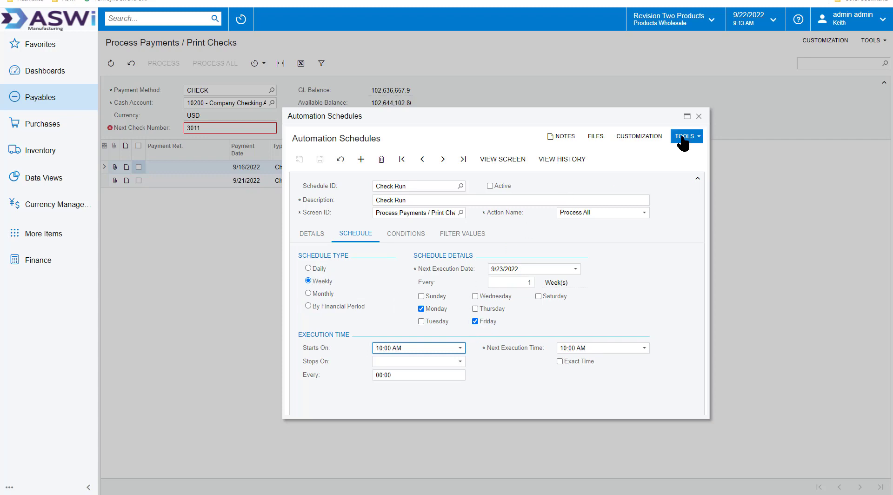
click(699, 117)
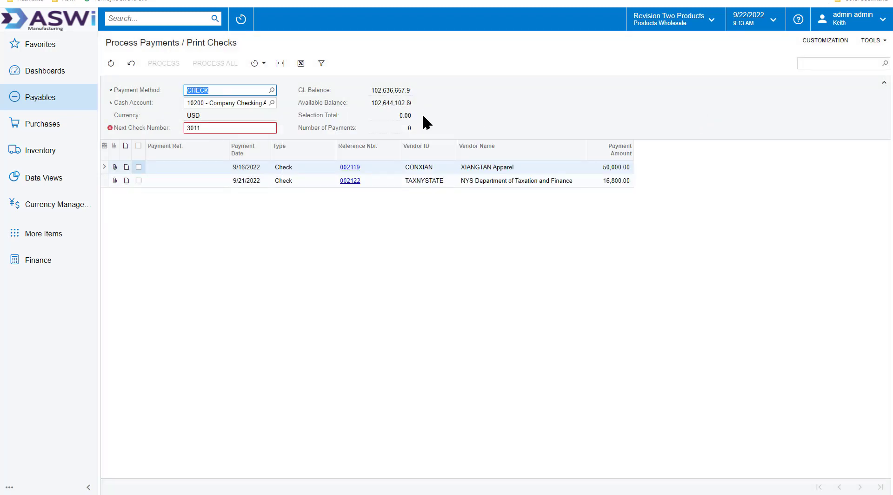
- Open Release Payments and review its action choices, keeping Release selected
click(38, 97)
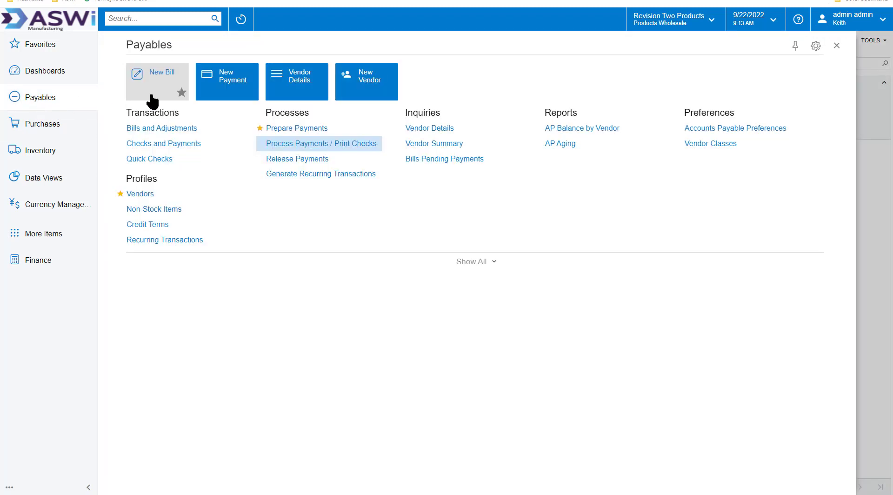
click(288, 159)
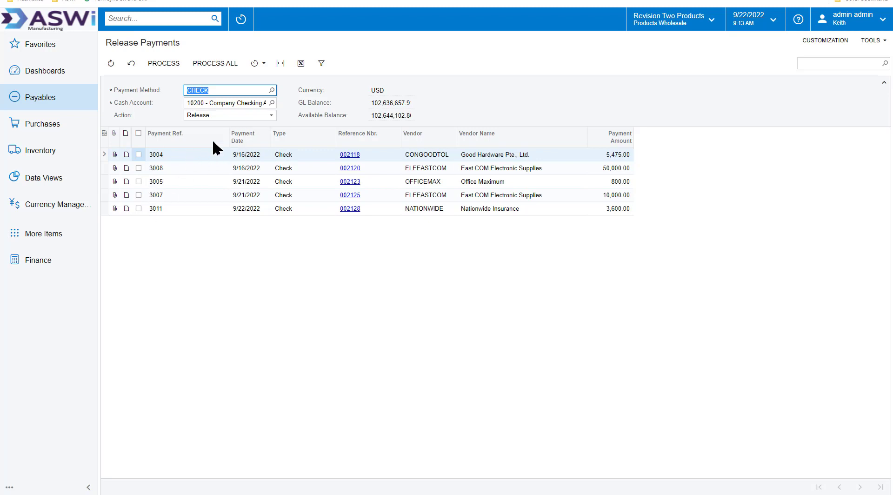
click(270, 116)
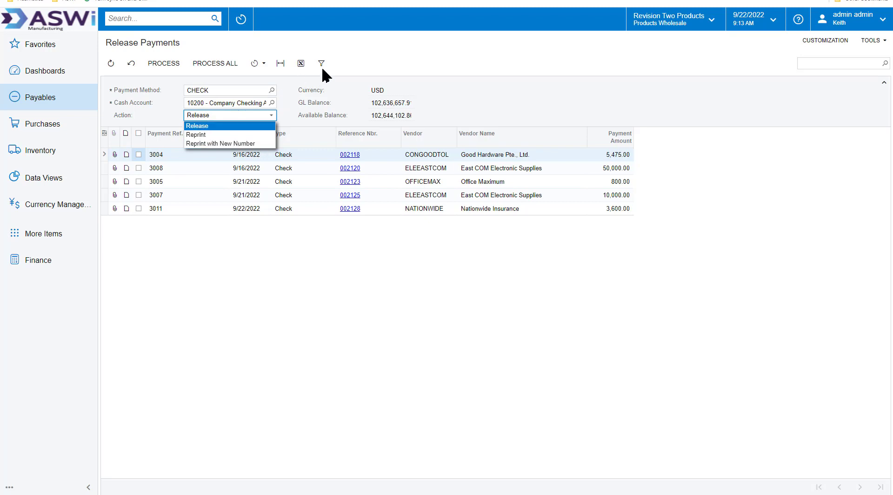
click(295, 85)
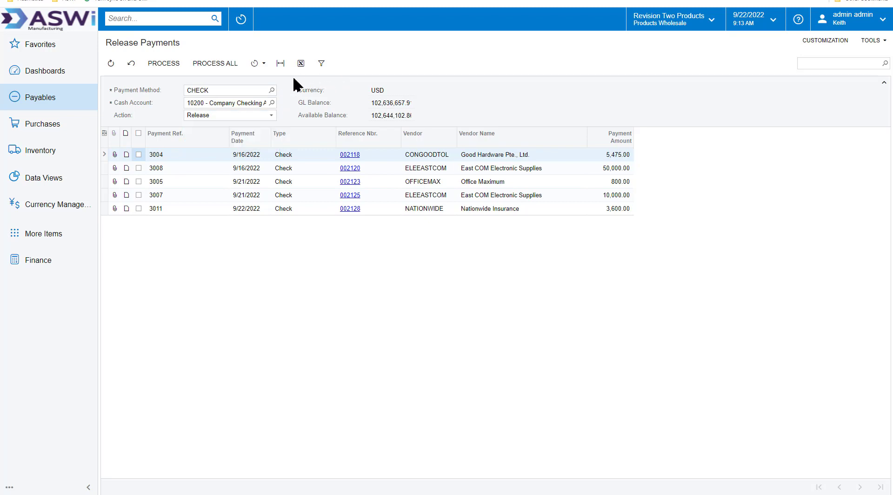
- View the schedules in Generate Recurring Transactions and return to the AP Clerk dashboard
click(41, 98)
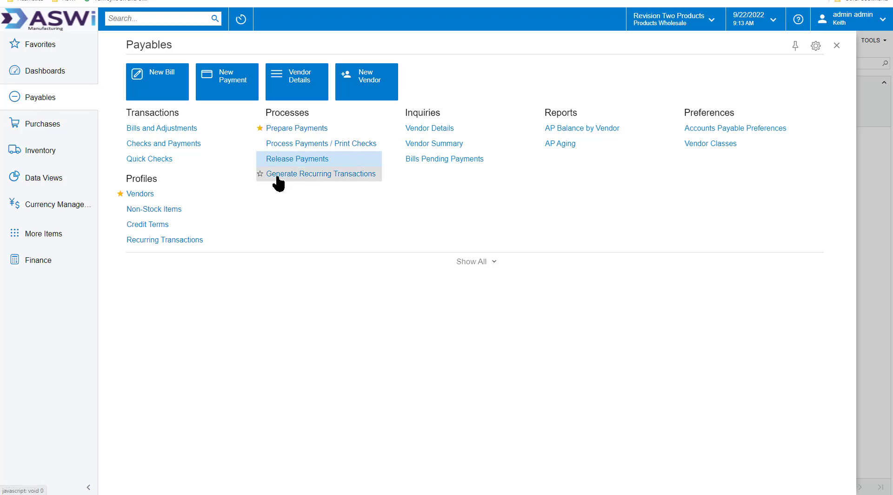
click(309, 175)
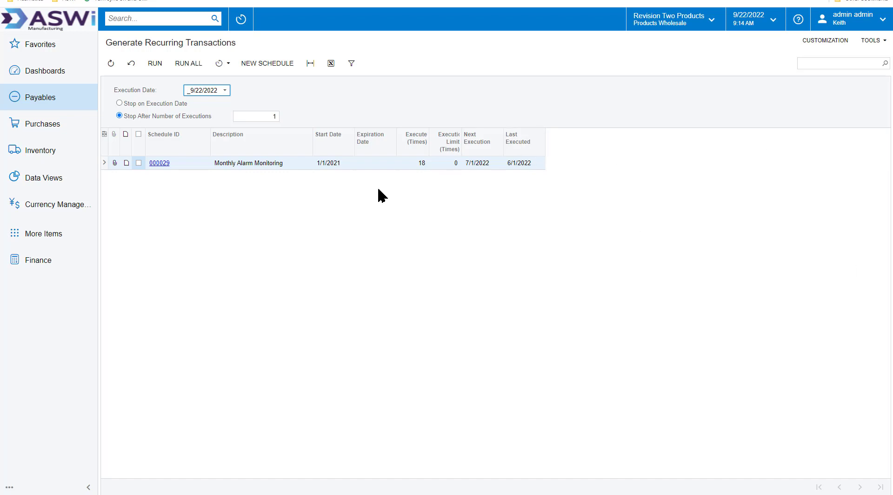
click(61, 3)
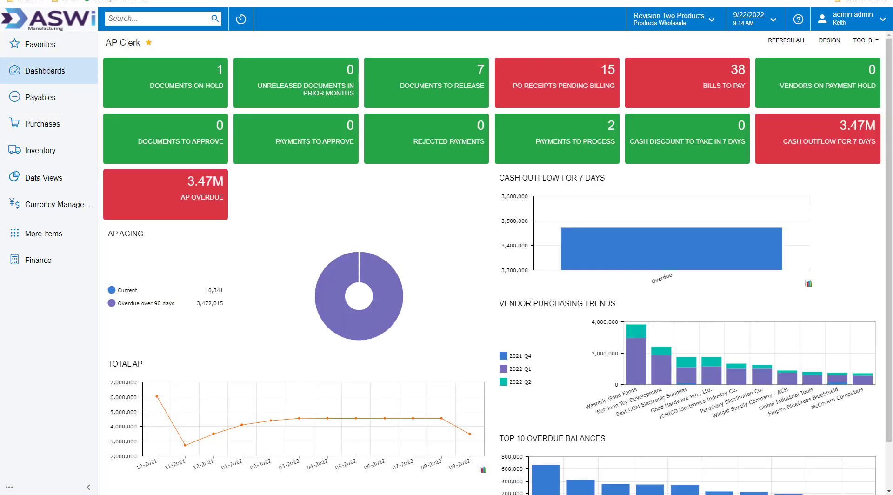